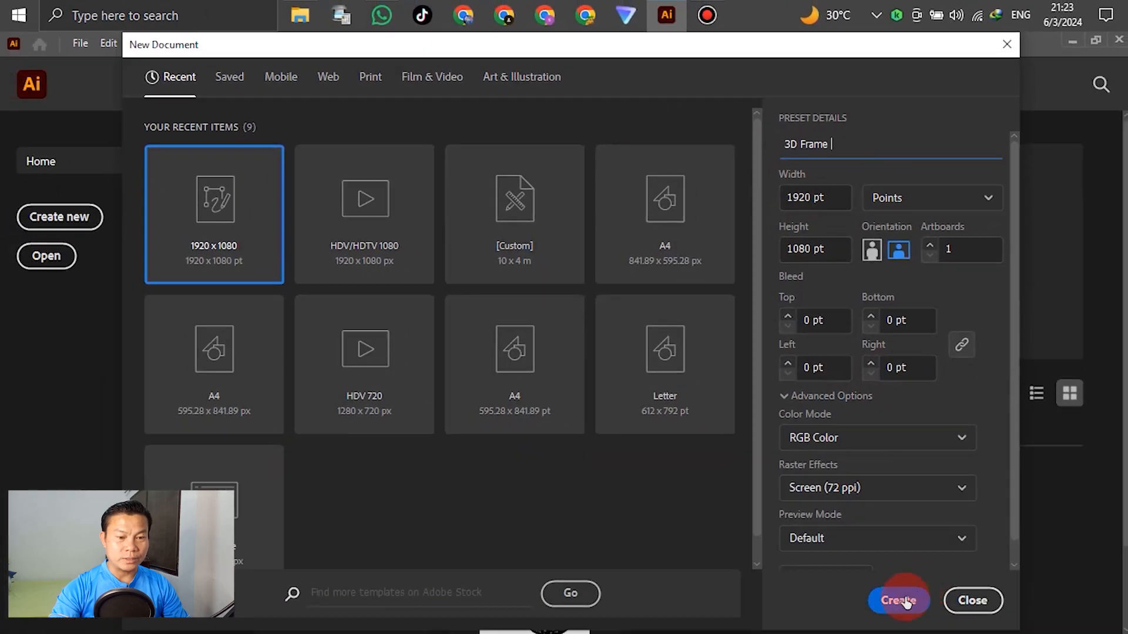
- Create the 1920 x 1080 pt RGB document named 3D Frame and set the default stroke to none
click(893, 608)
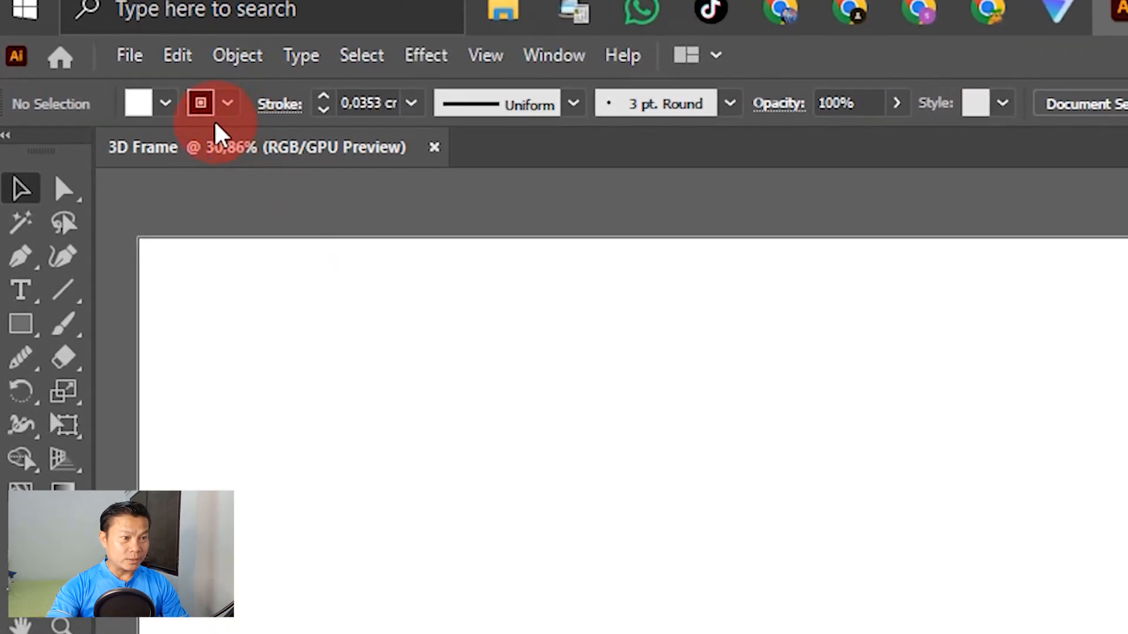
click(227, 103)
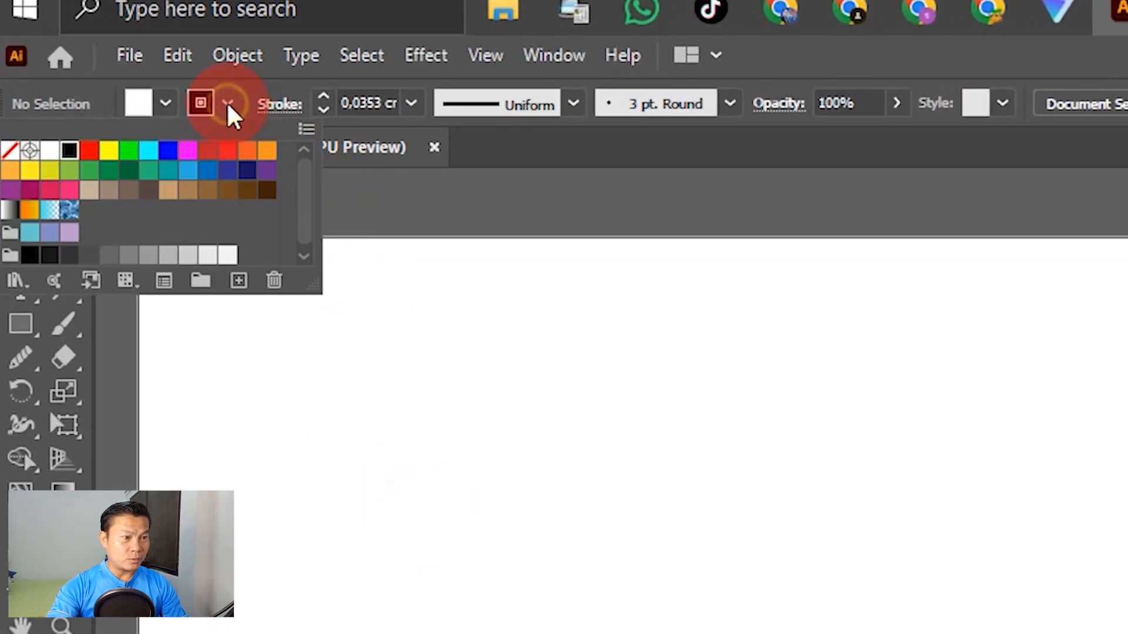
click(10, 155)
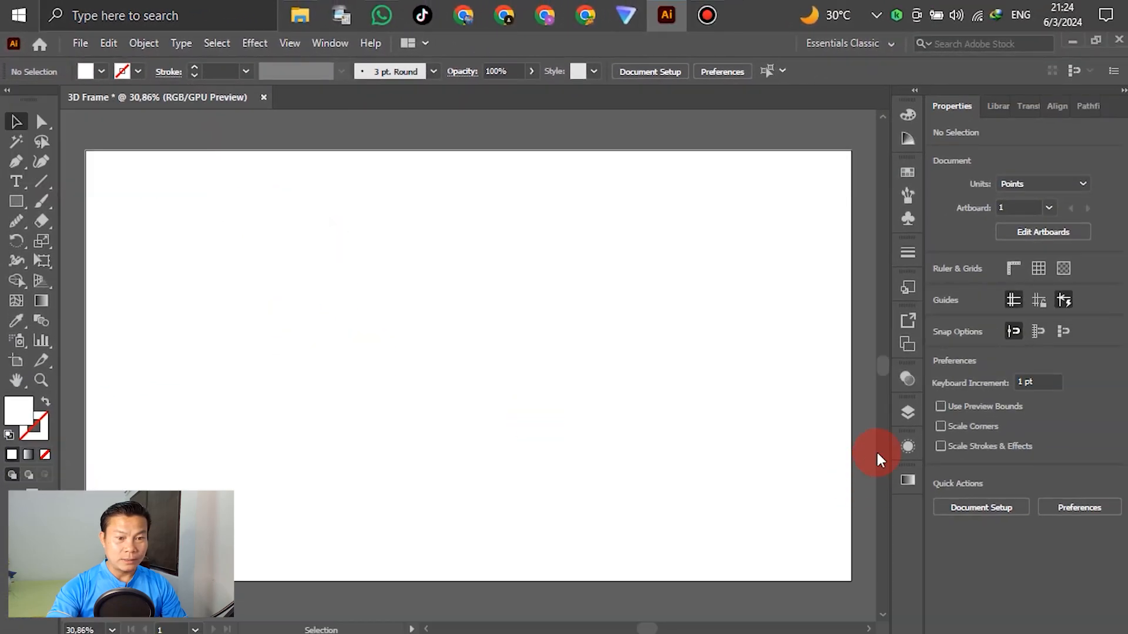
- Rename Layer 1 as BG
click(907, 413)
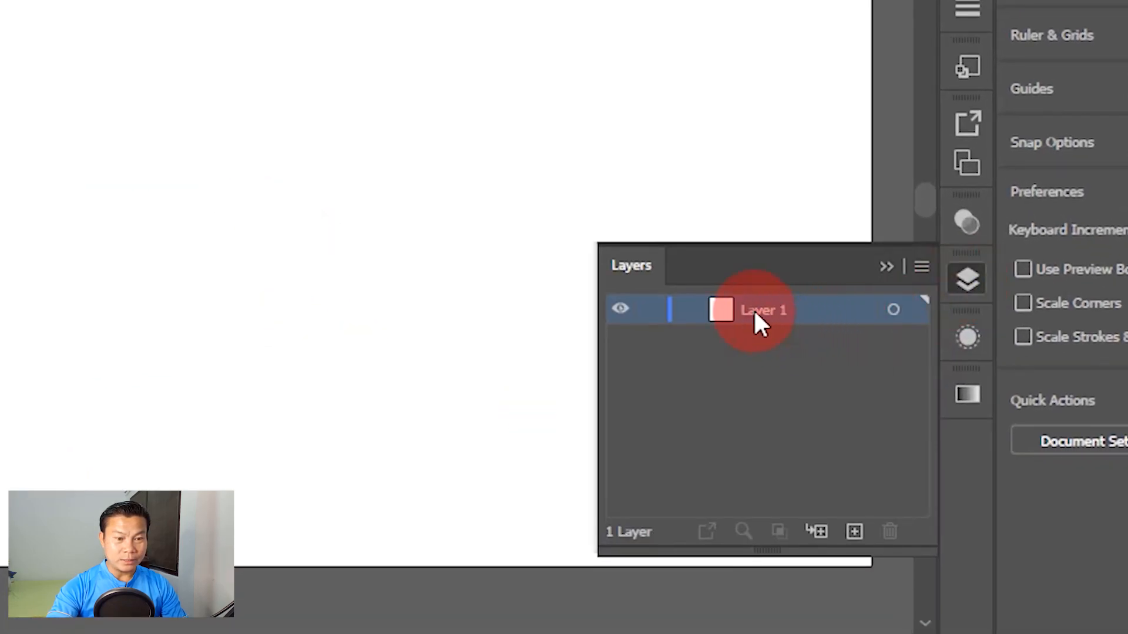
double_click(755, 314)
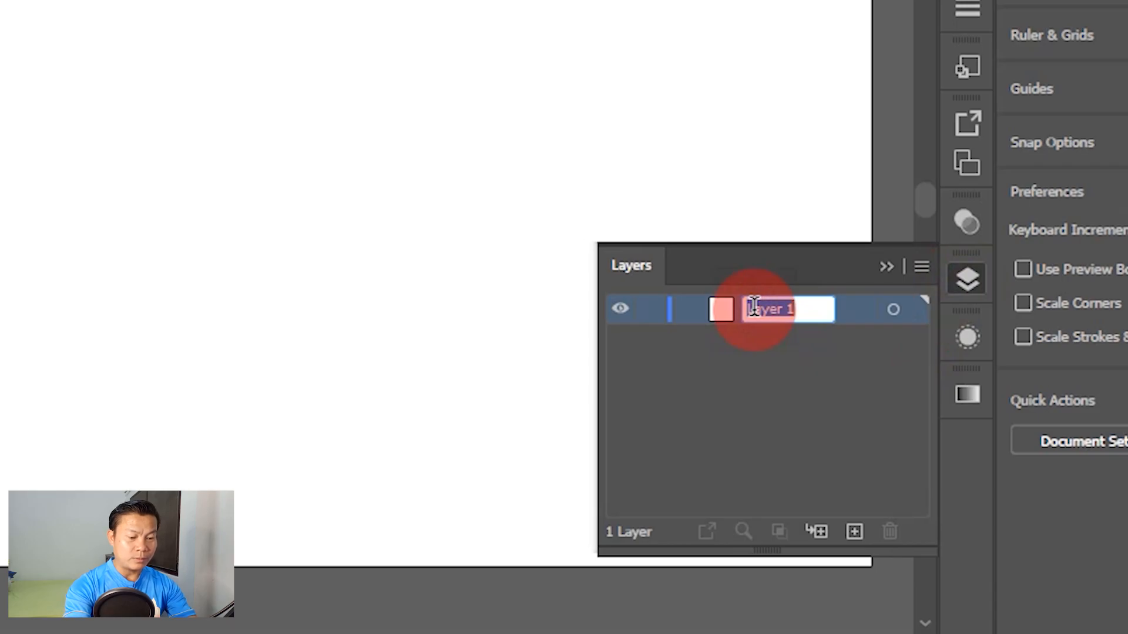
text(BG)
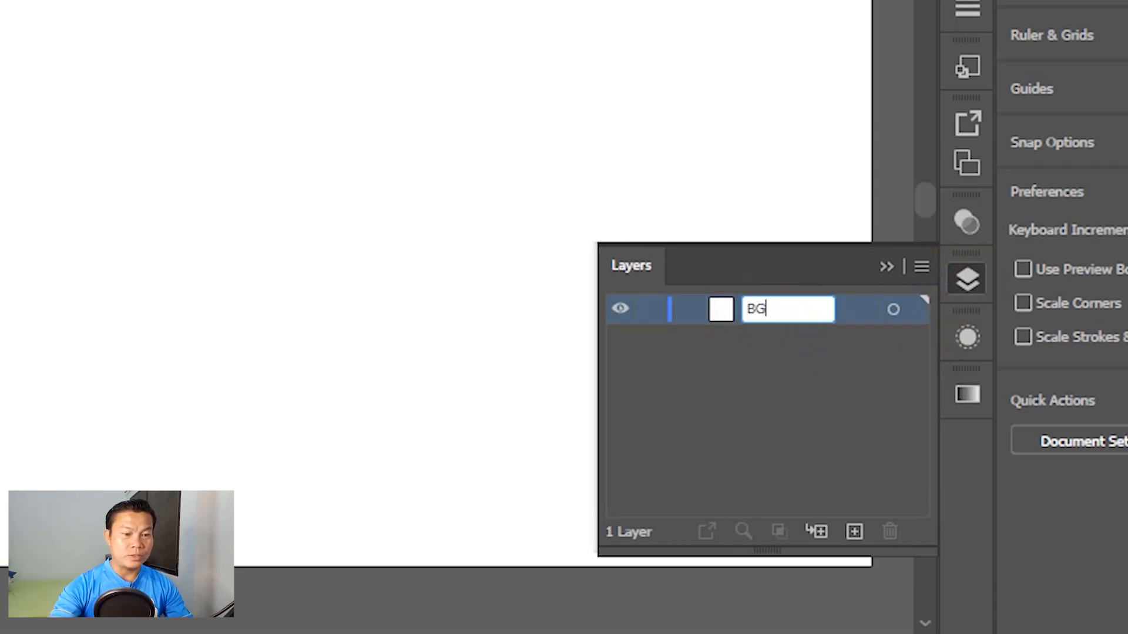
click(772, 421)
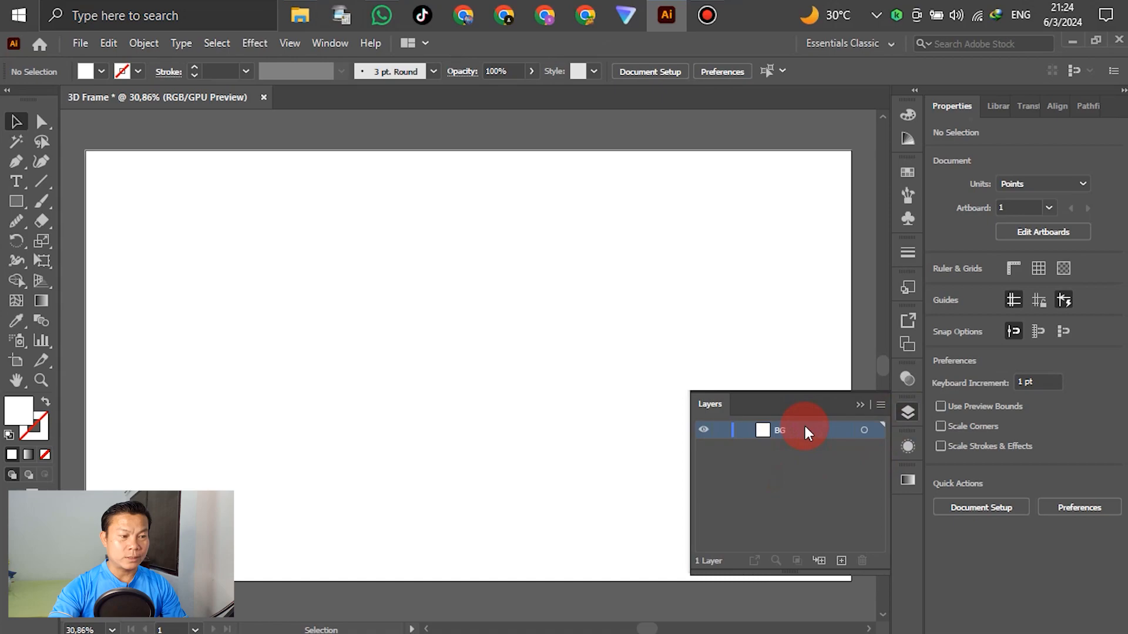
- Draw a rectangle filled with RGB Yellow that covers the whole artboard
click(101, 72)
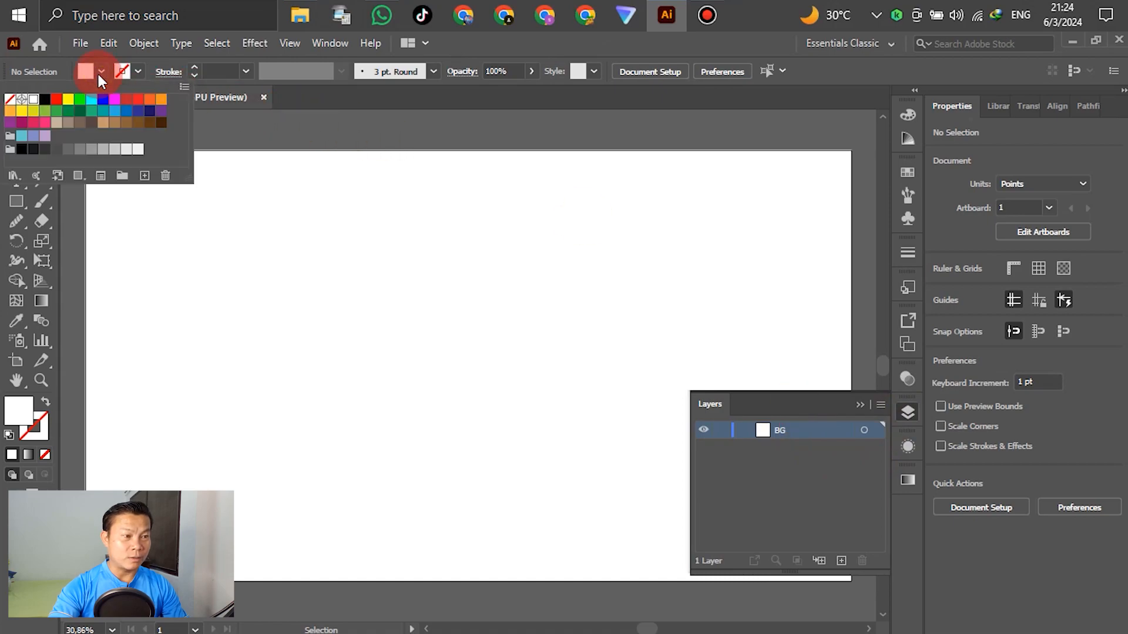
click(69, 100)
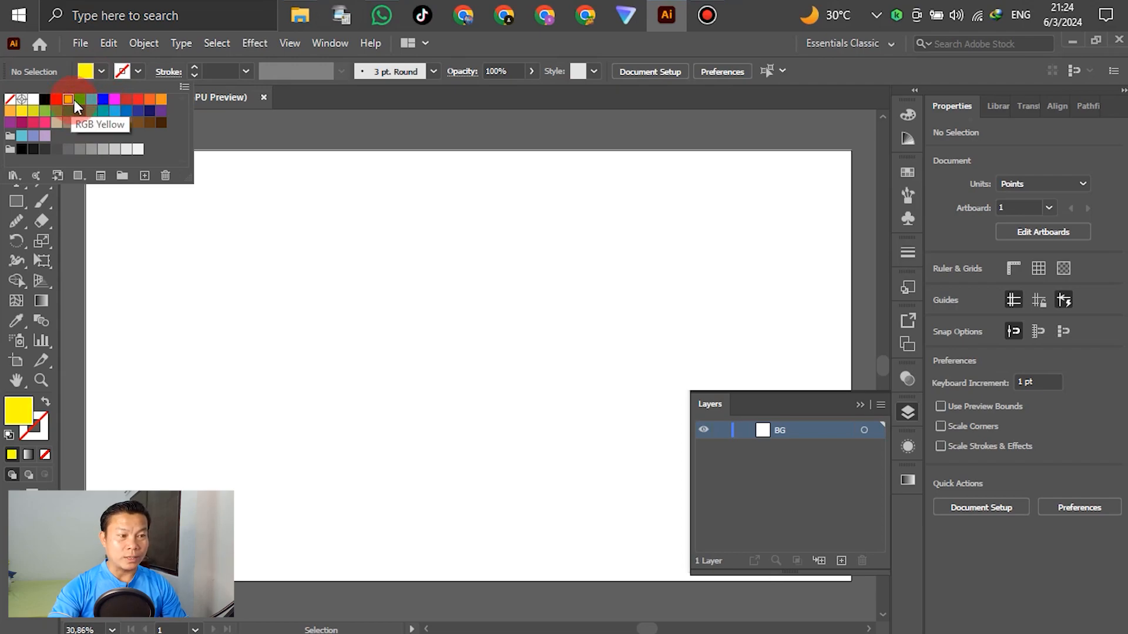
click(90, 267)
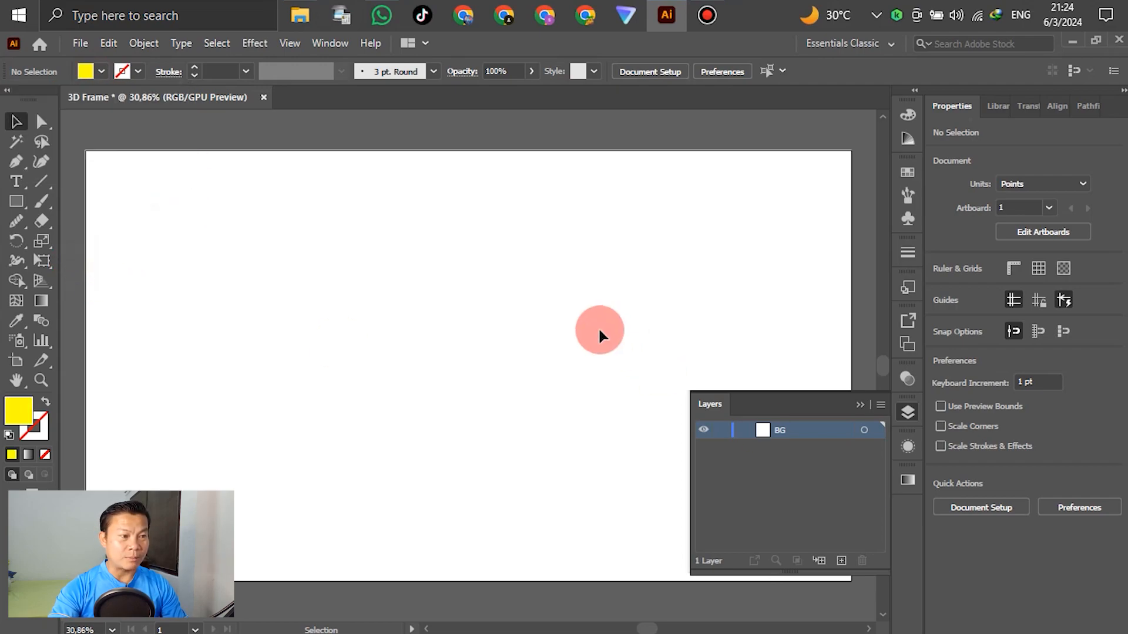
click(16, 201)
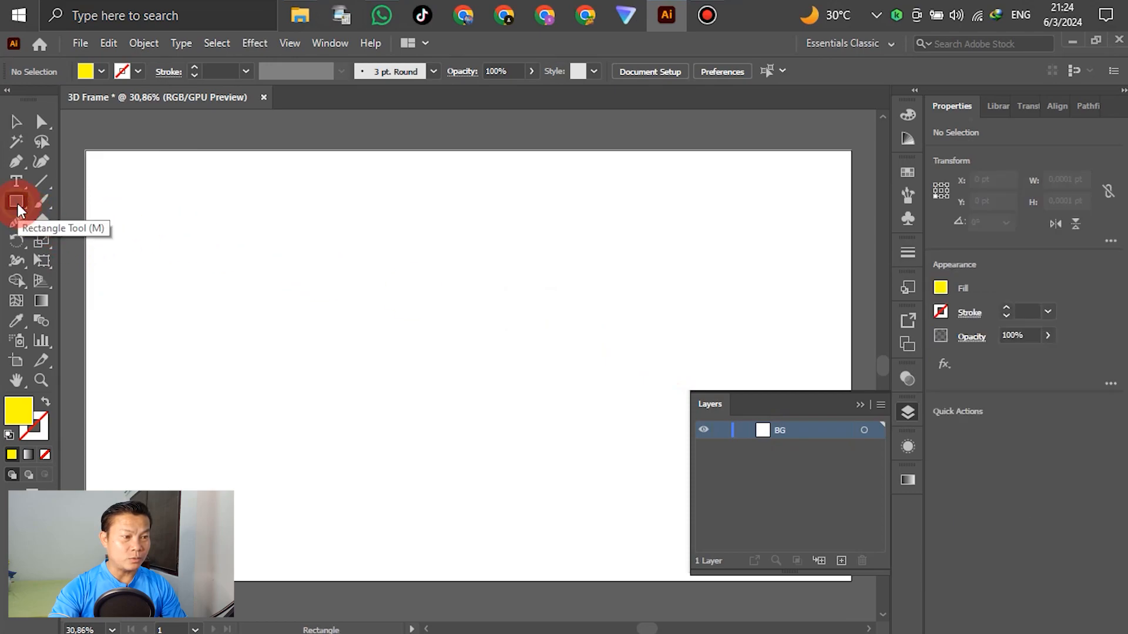
click(902, 418)
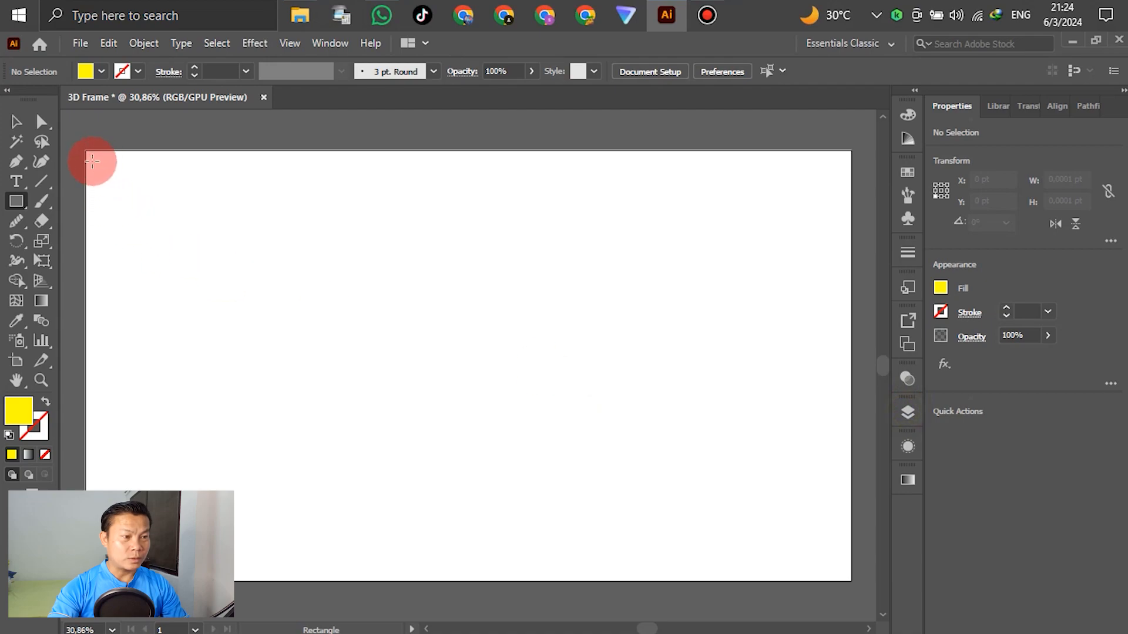
drag(86, 152, 849, 581)
click(16, 121)
click(141, 130)
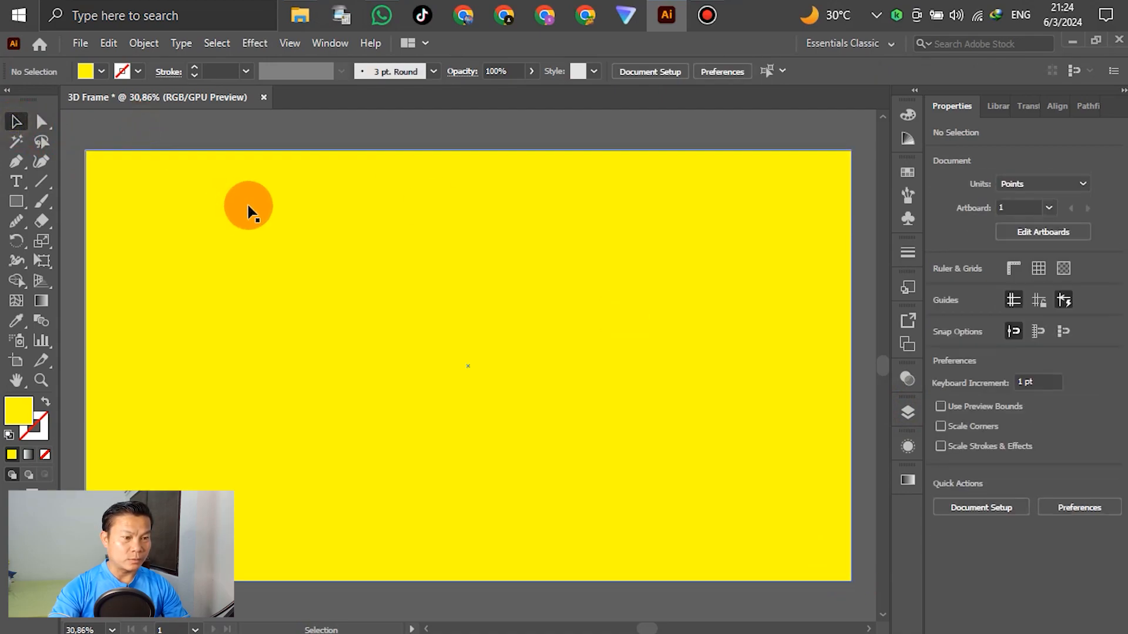
- Lock the BG layer
scroll(247, 209, down, 1)
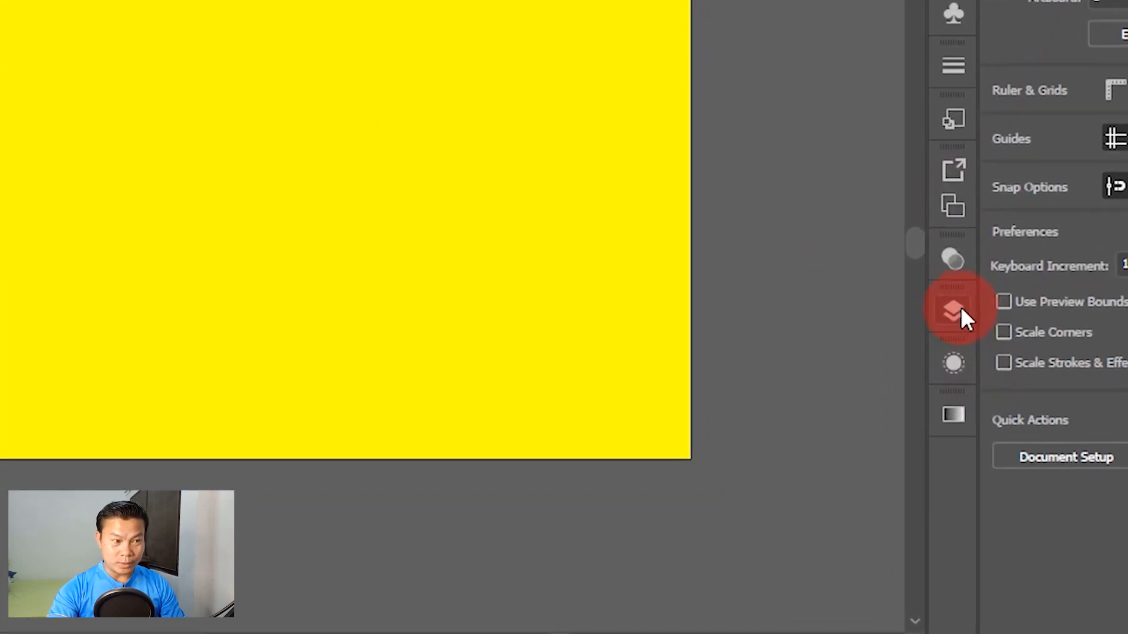
click(961, 308)
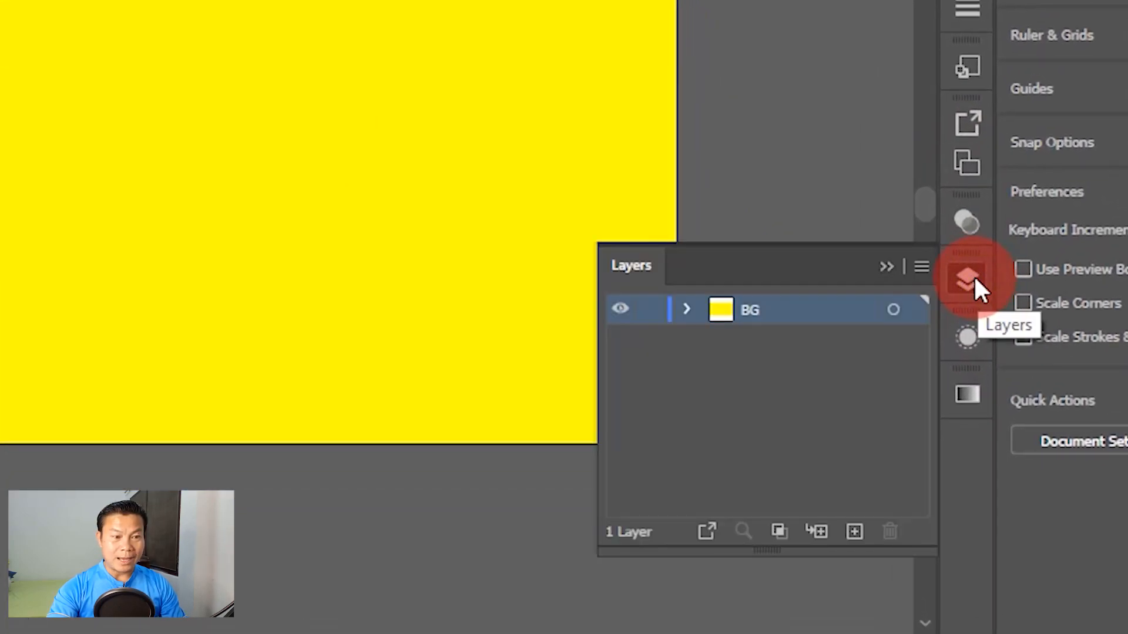
click(768, 285)
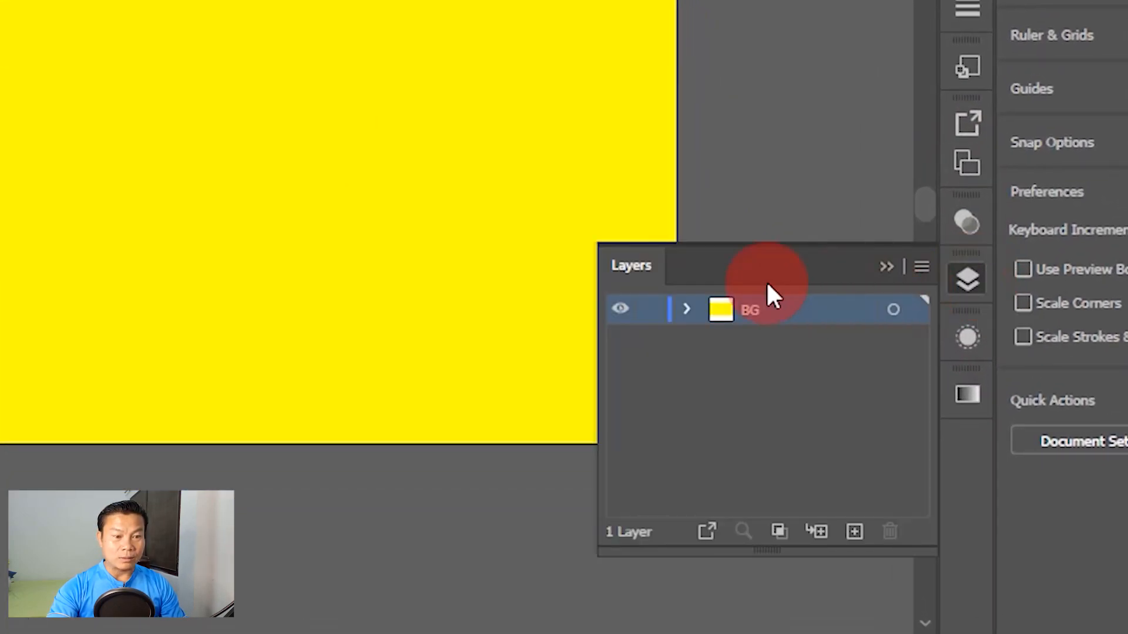
click(644, 315)
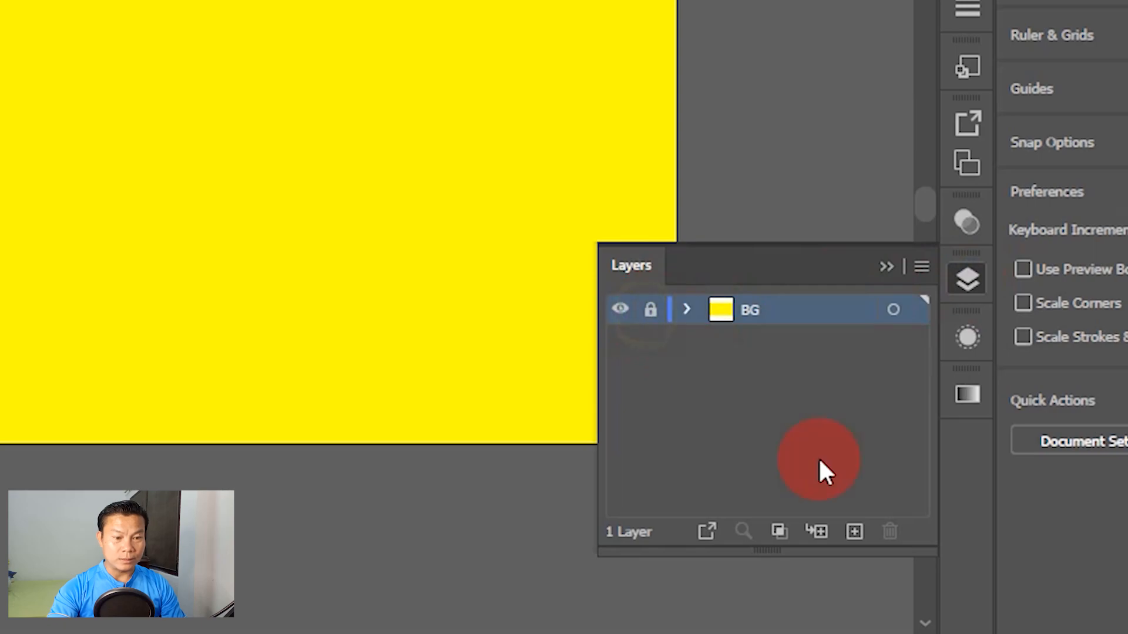
- Add a new layer above BG and name it 3D Frame
click(852, 538)
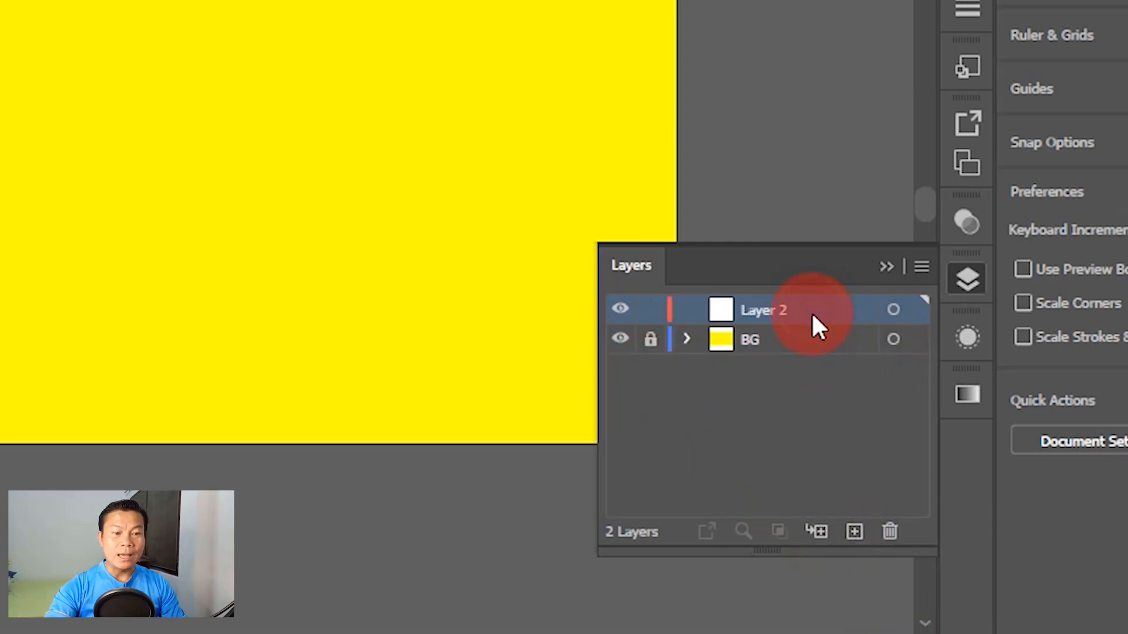
double_click(743, 311)
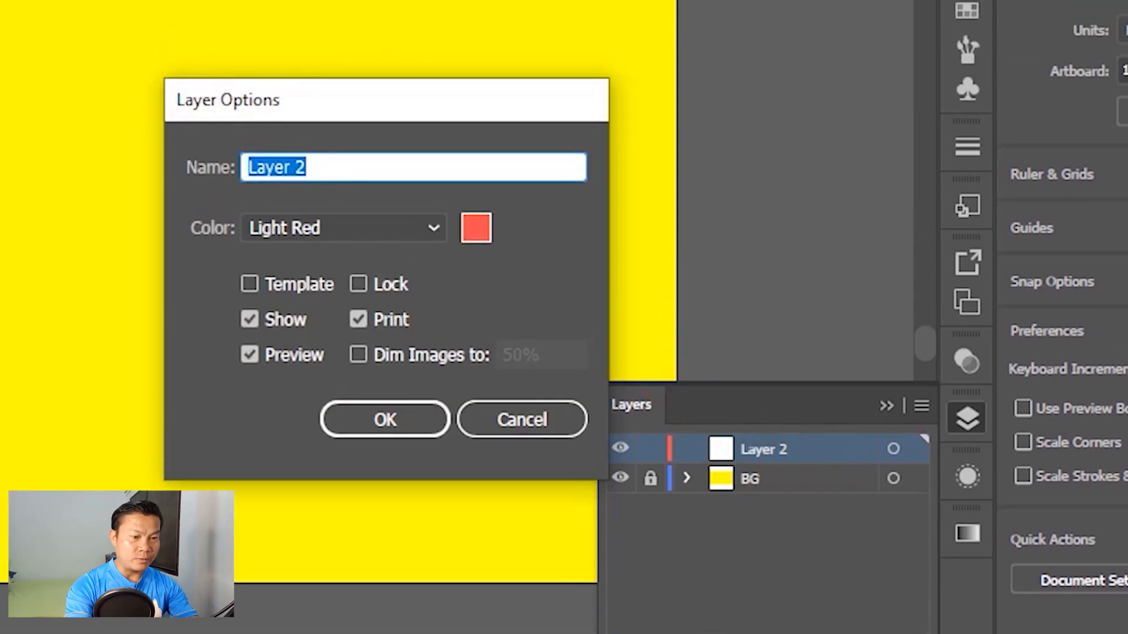
text(3D Frame)
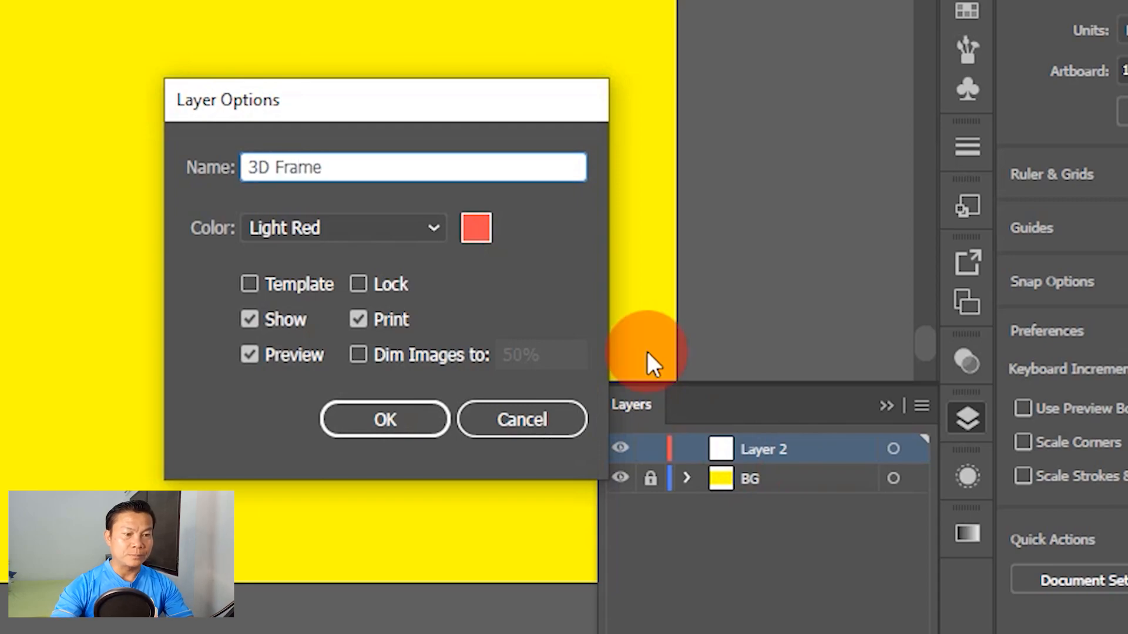
click(397, 425)
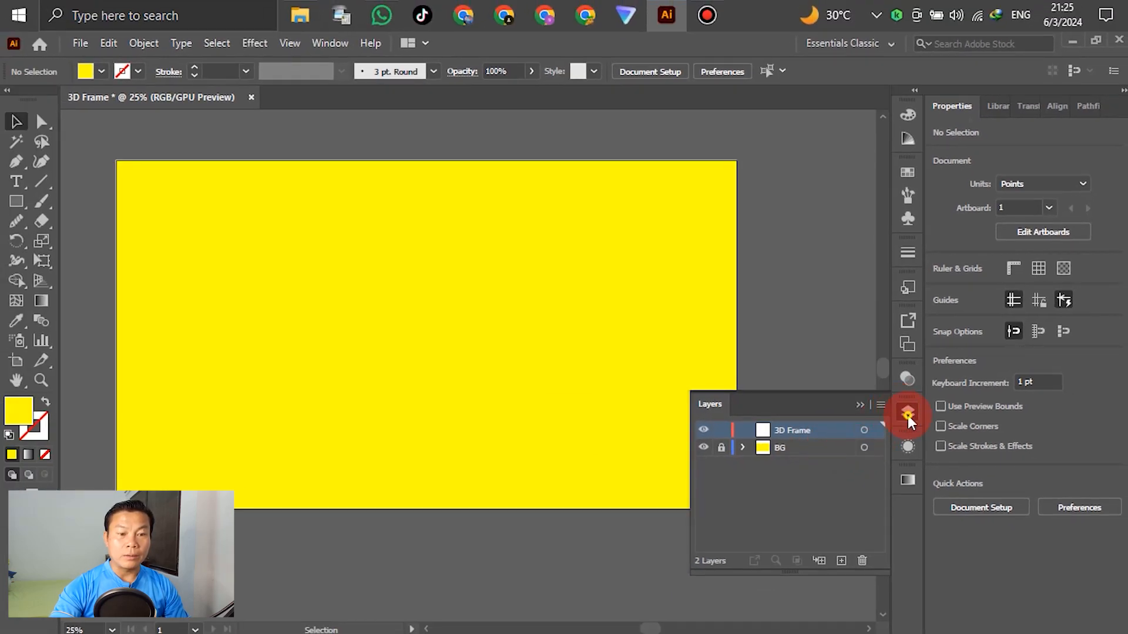
click(908, 415)
- Place the linked light bulb image stard-lamp-lamp-free-png-images on the artboard
scroll(714, 349, up, 1)
scroll(714, 354, down, 1)
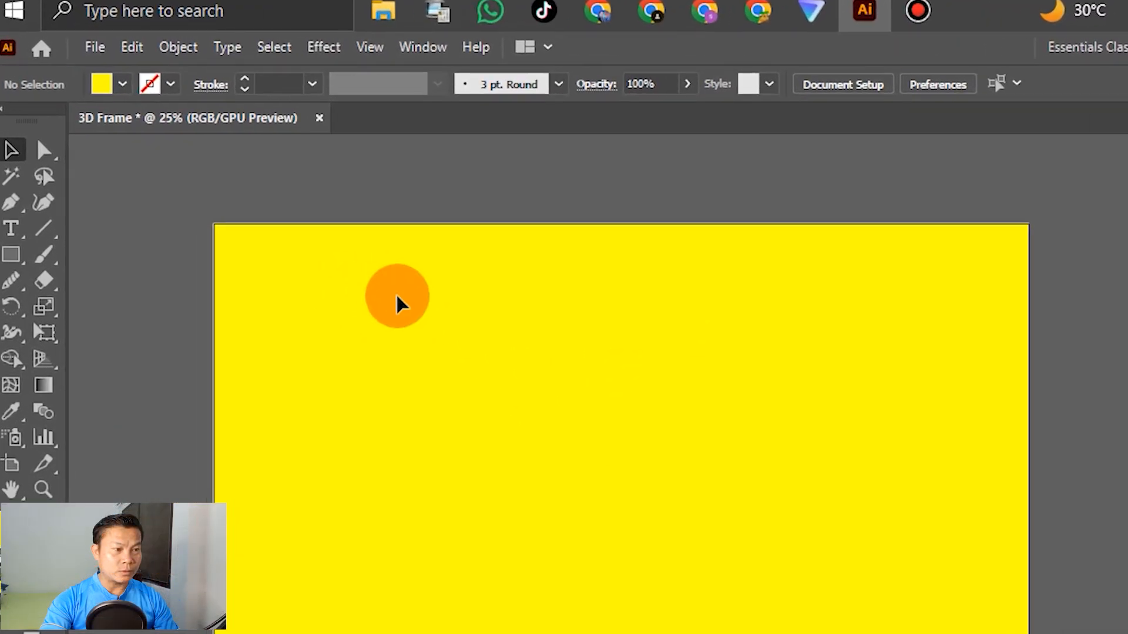
click(83, 74)
click(114, 59)
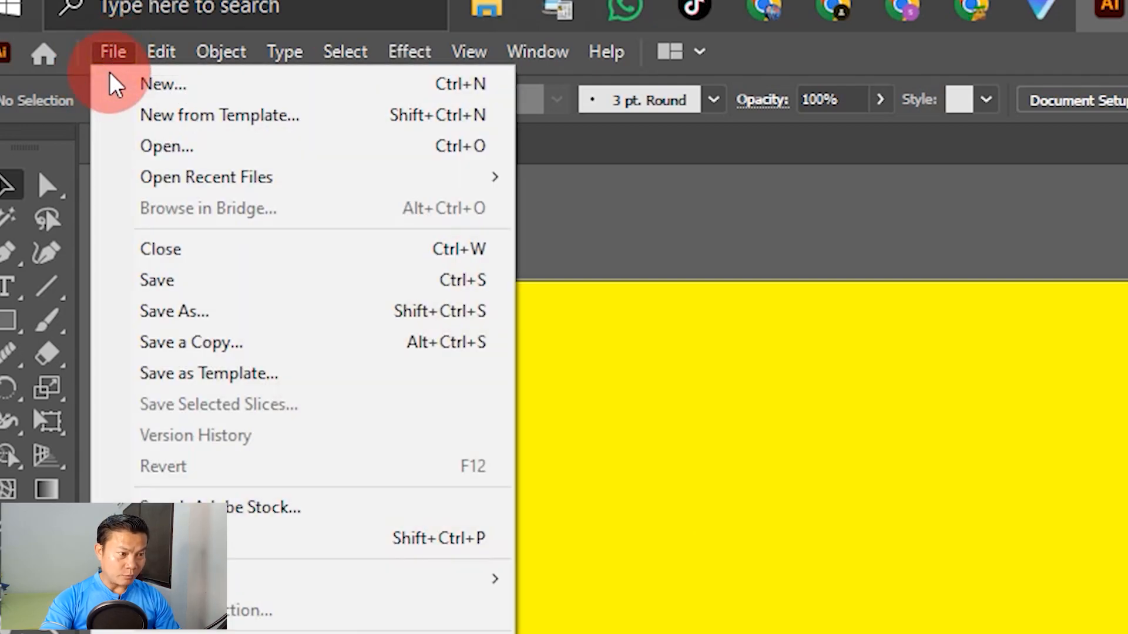
click(195, 595)
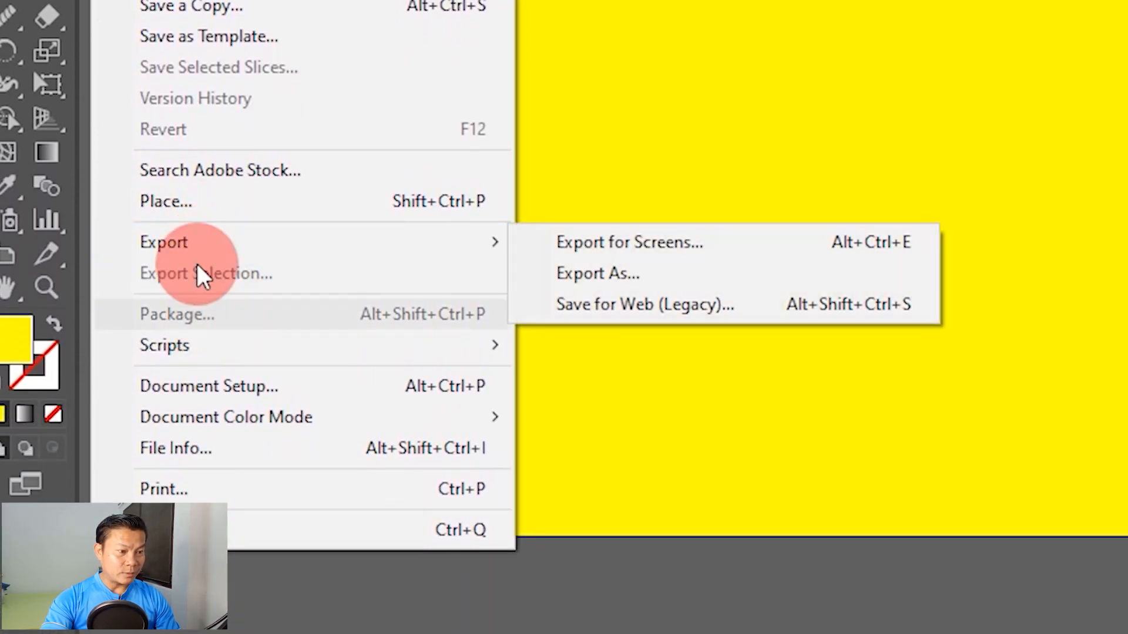
click(189, 288)
click(189, 210)
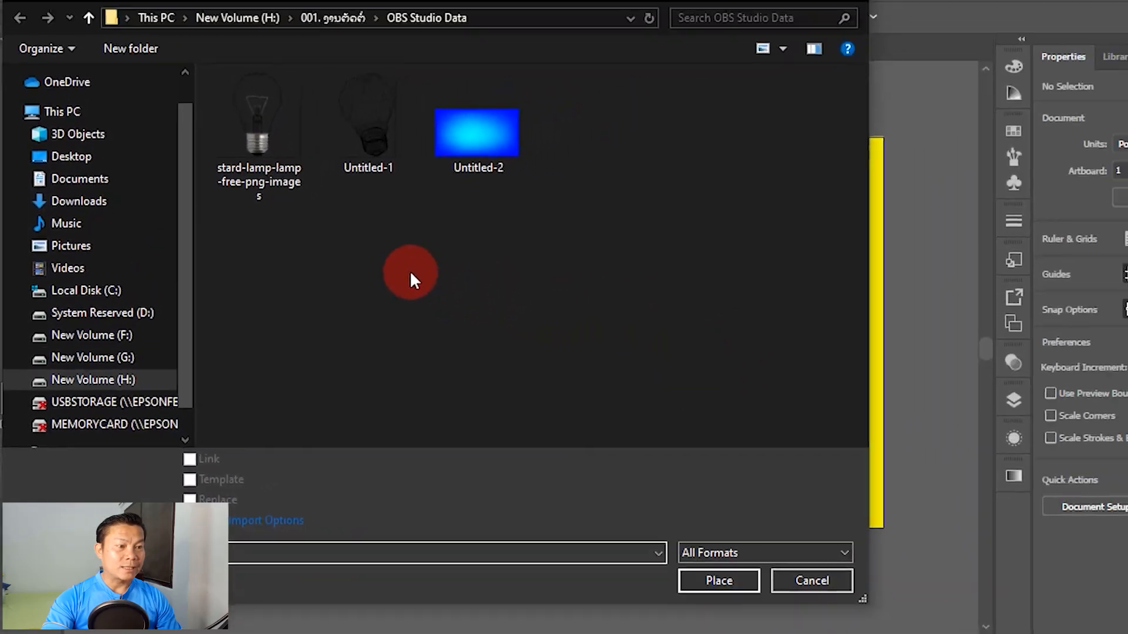
click(263, 119)
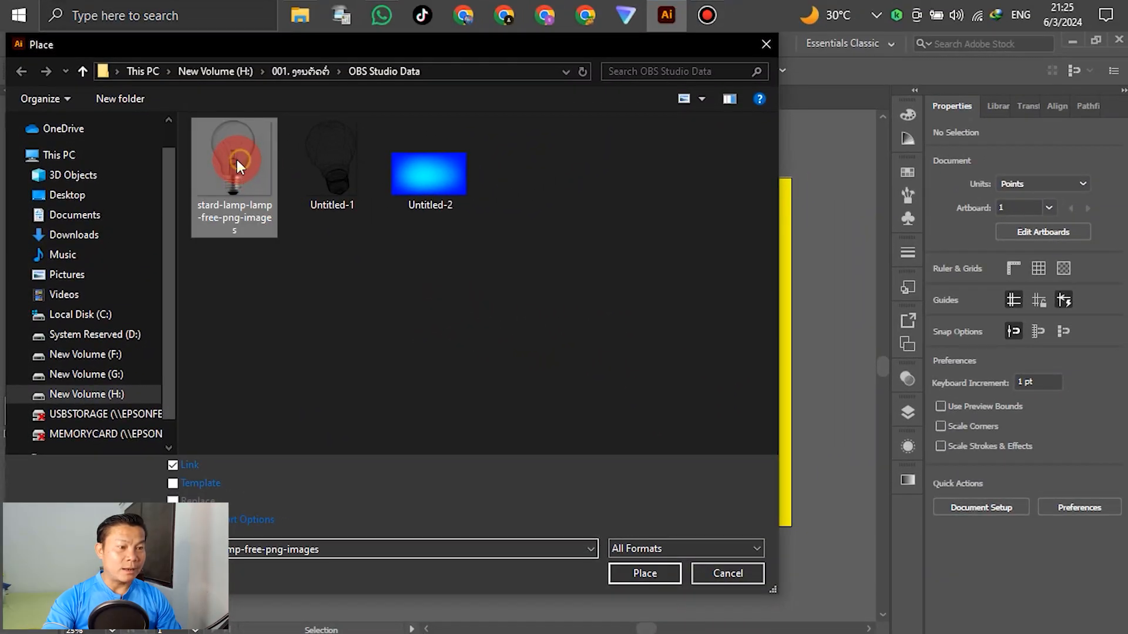
click(719, 585)
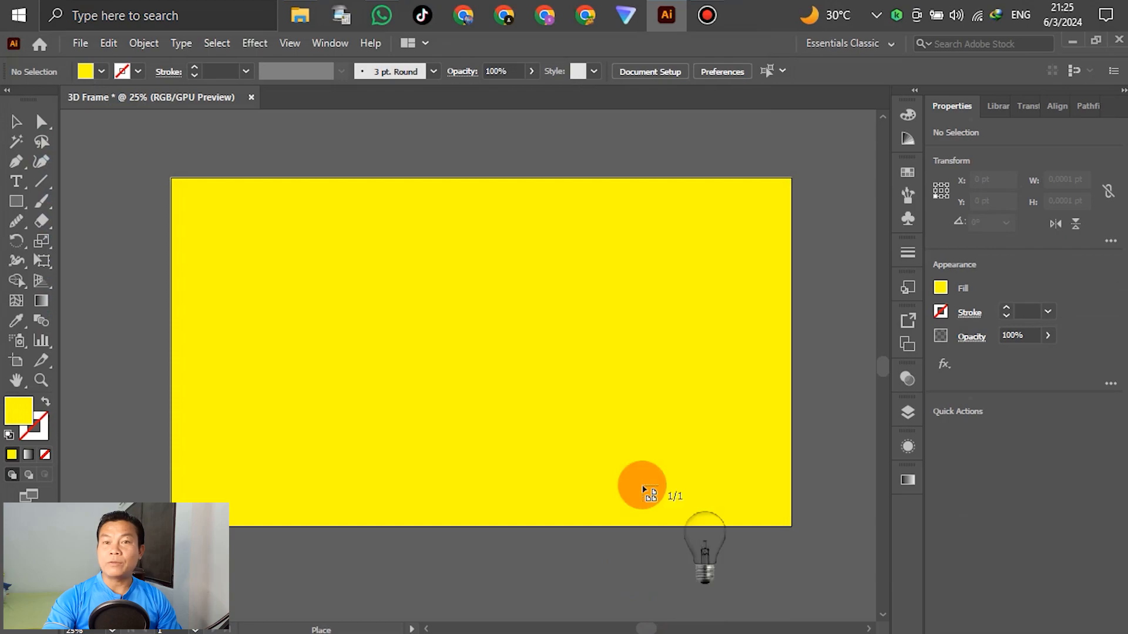
click(344, 294)
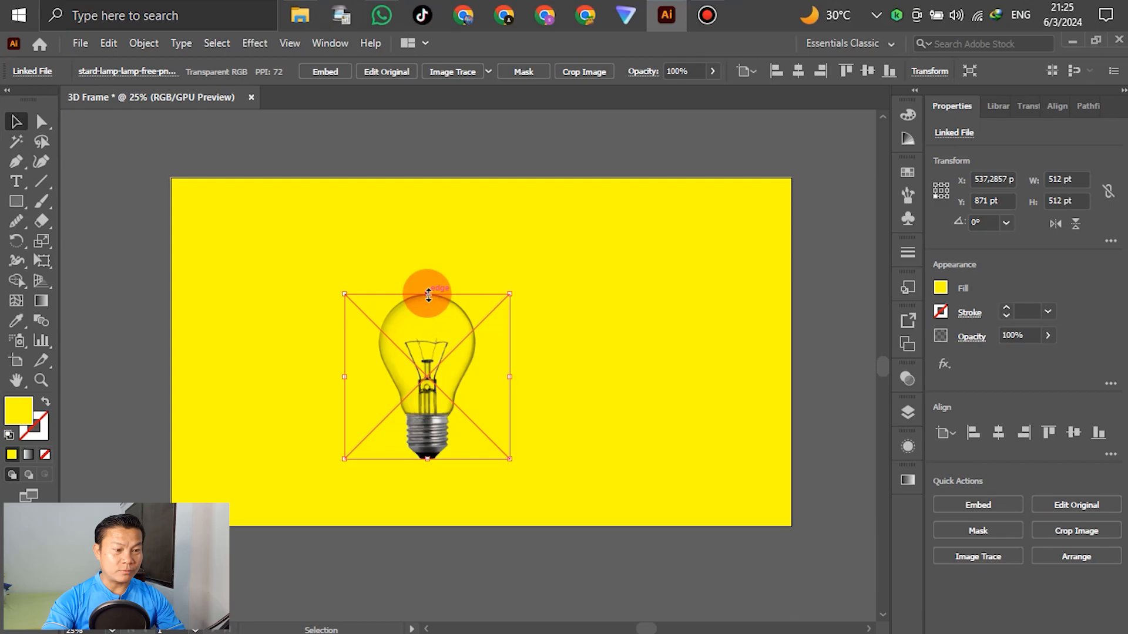
- Enlarge the light bulb image proportionally to about 887 pt square and move it near the middle of the artboard
drag(428, 296, 438, 233)
drag(439, 359, 463, 319)
scroll(457, 332, up, 1)
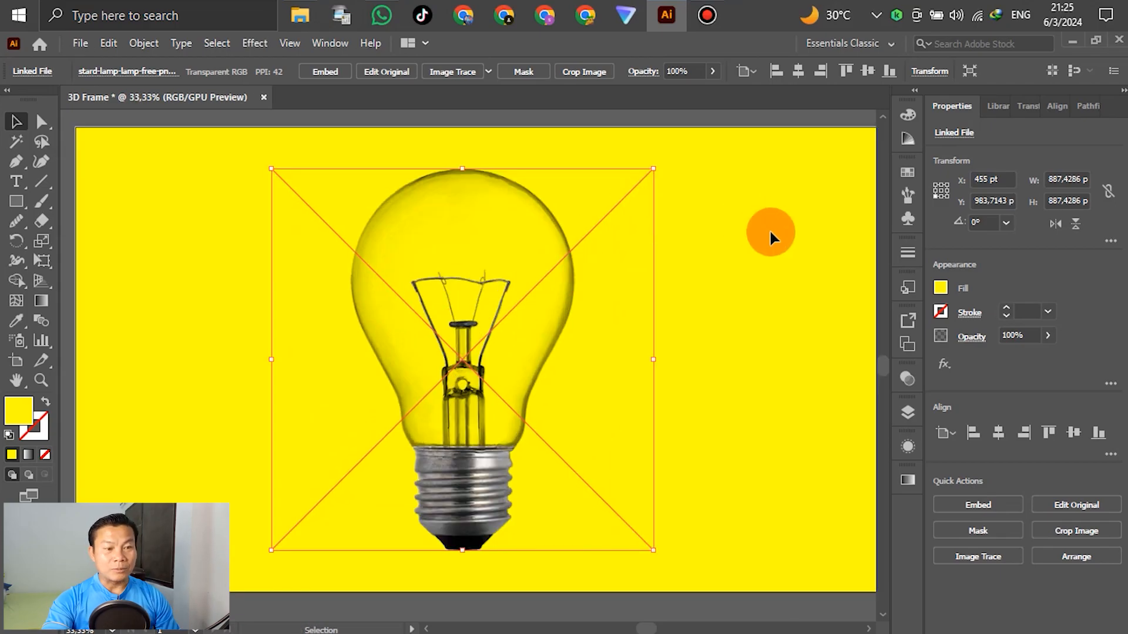
click(770, 231)
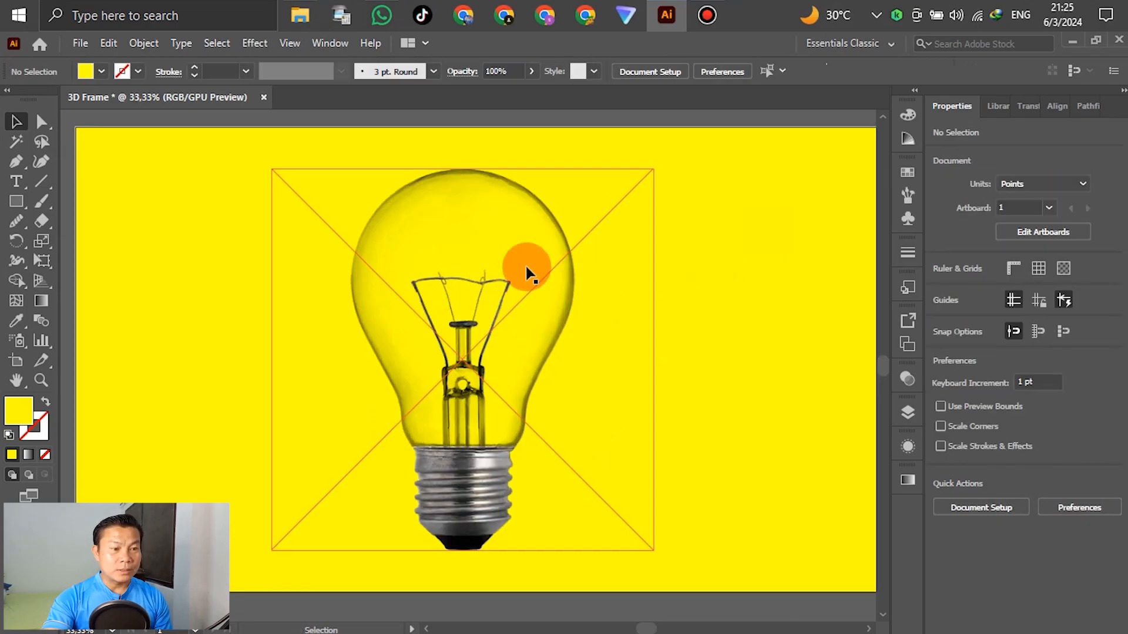
- Lock the light bulb image on the artboard
click(523, 266)
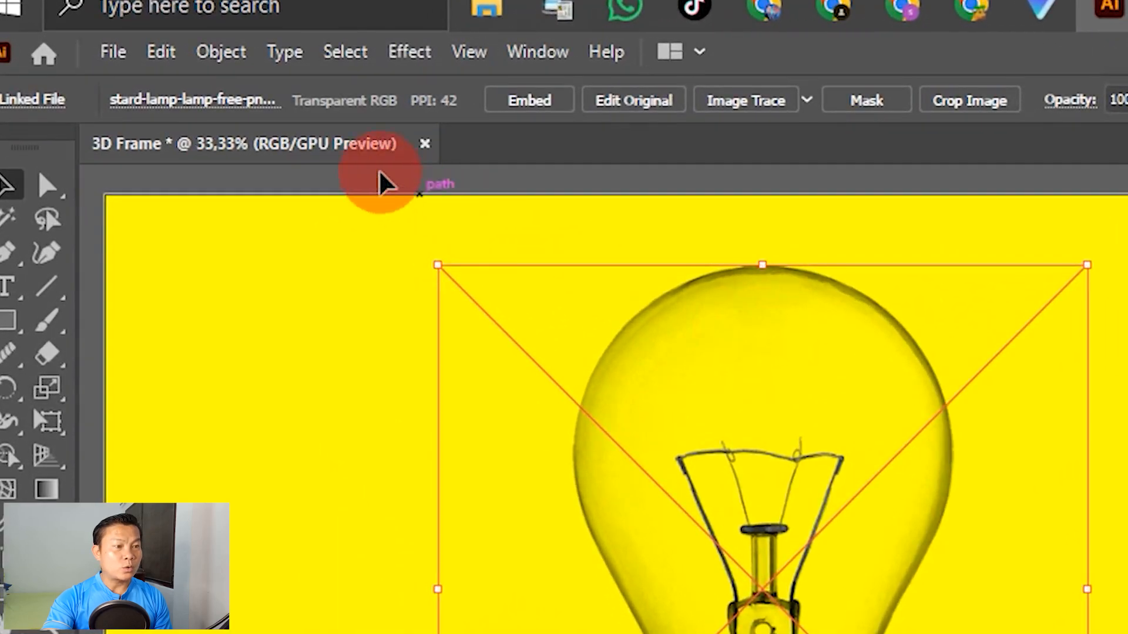
click(225, 56)
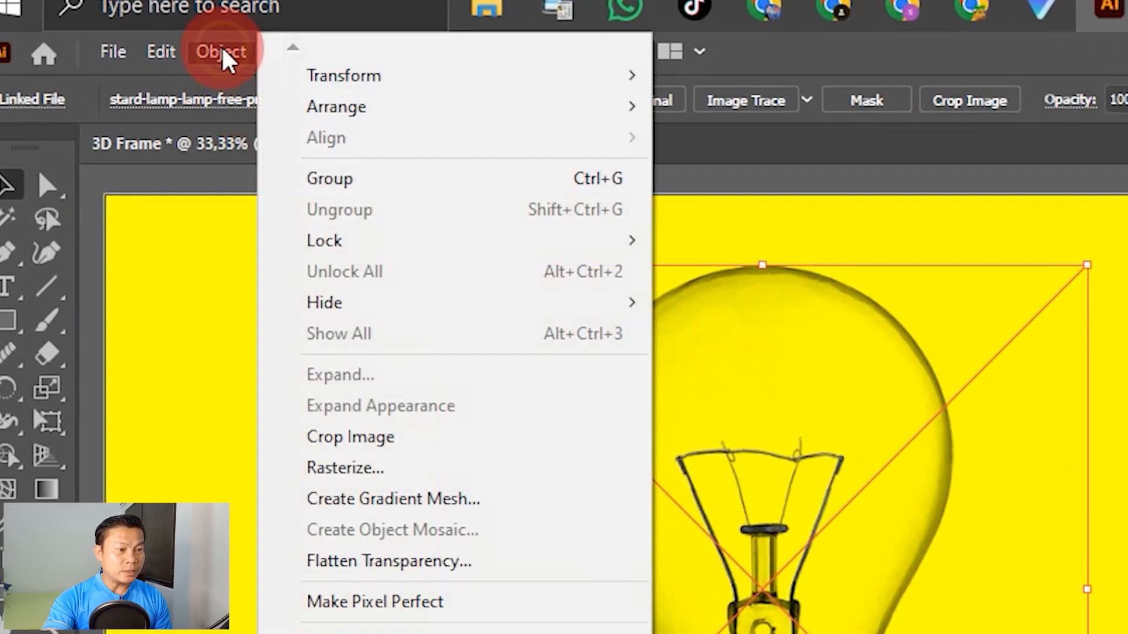
mouse_move(361, 257)
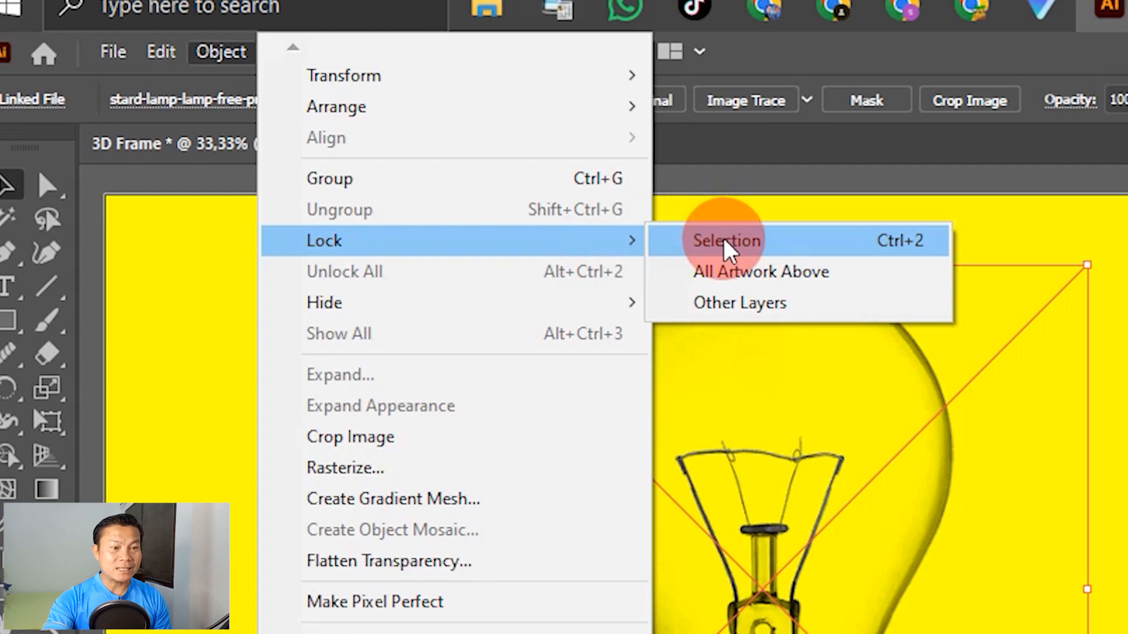
click(915, 250)
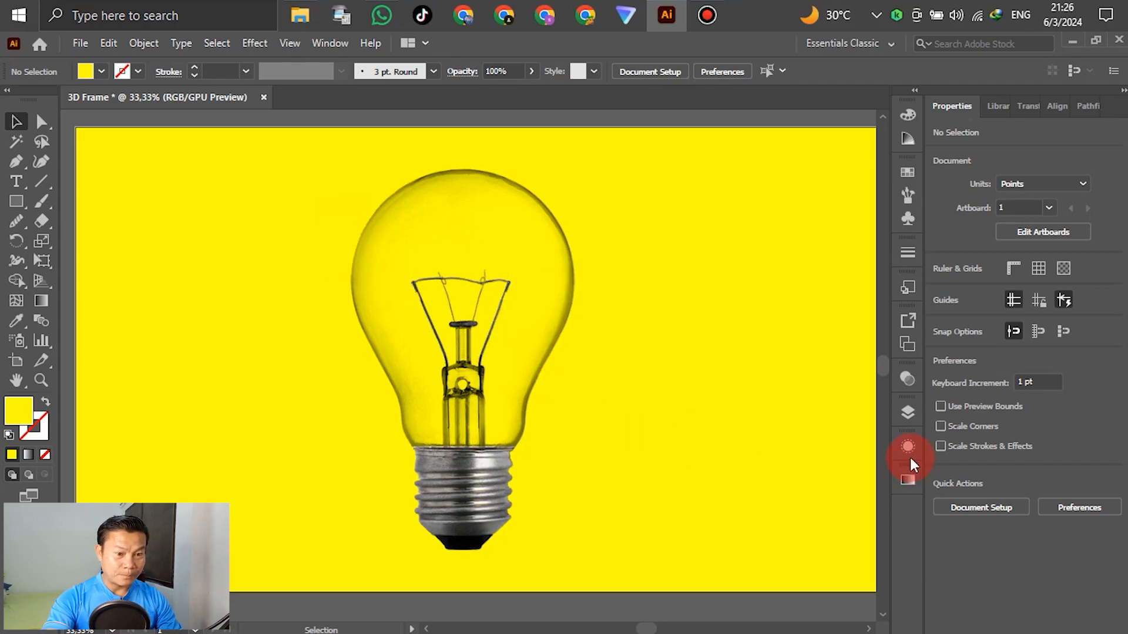
- Set the stroke colour to black and the fill to none
click(137, 72)
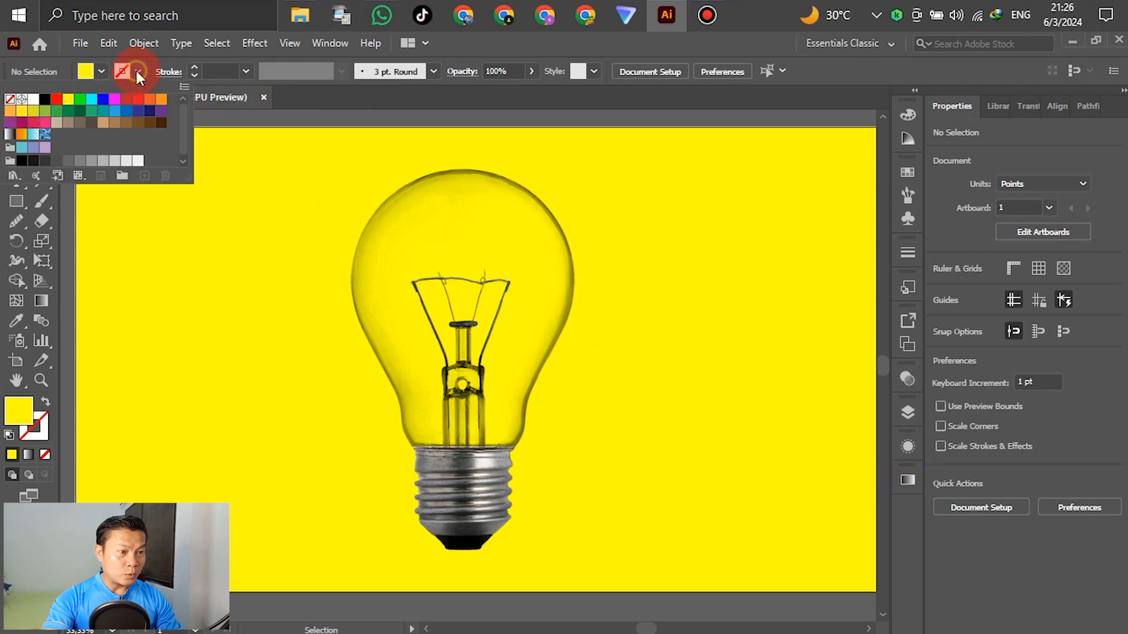
click(44, 101)
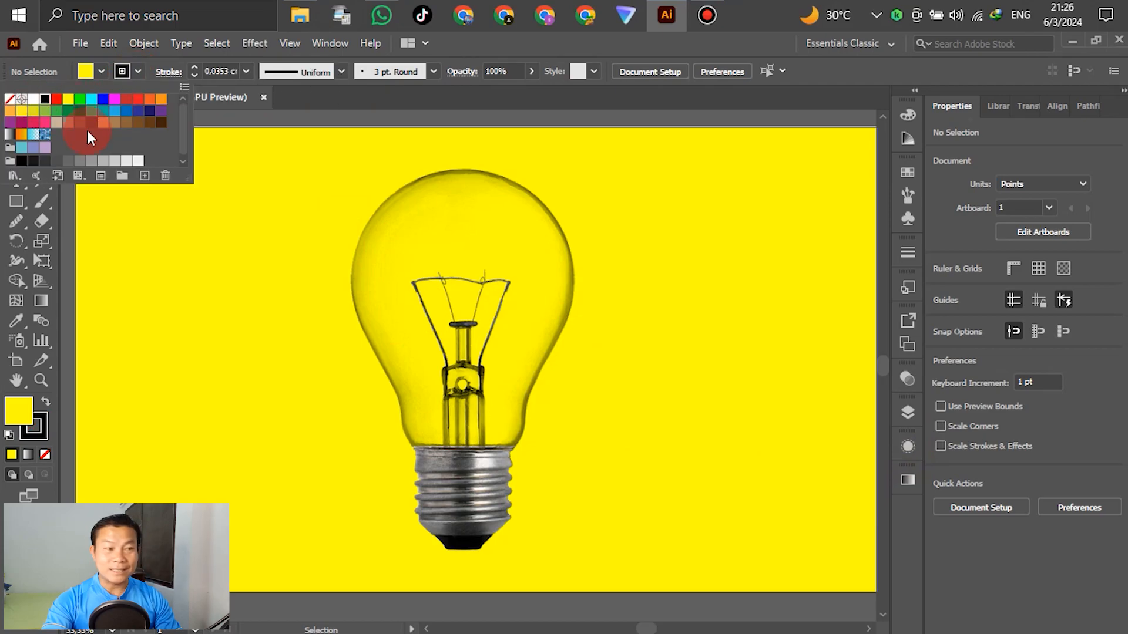
click(101, 71)
click(100, 69)
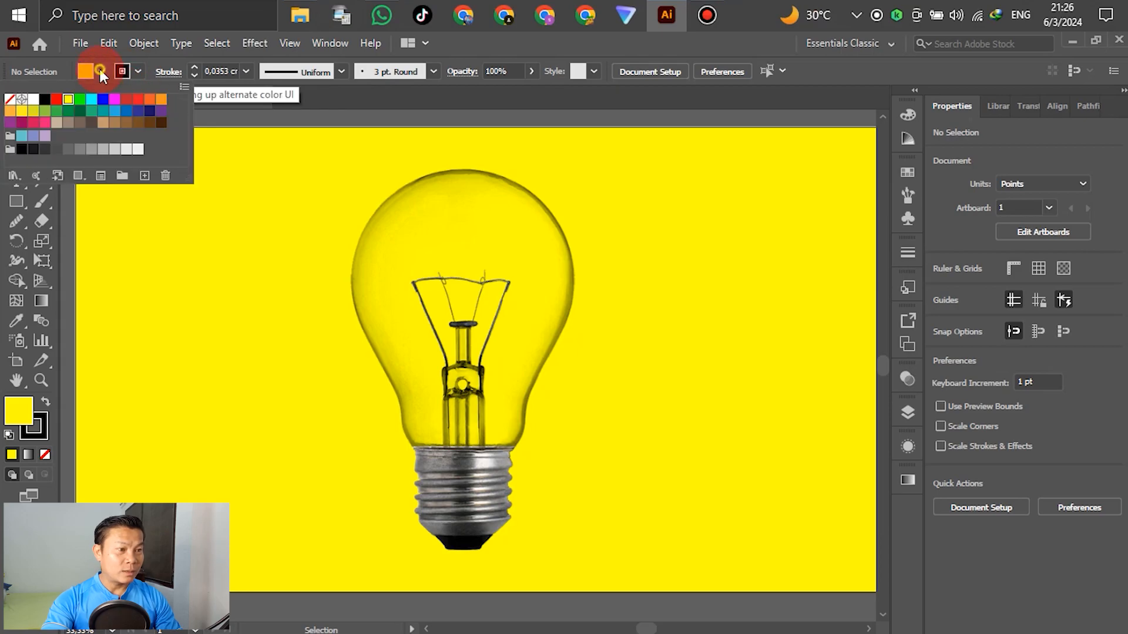
click(10, 99)
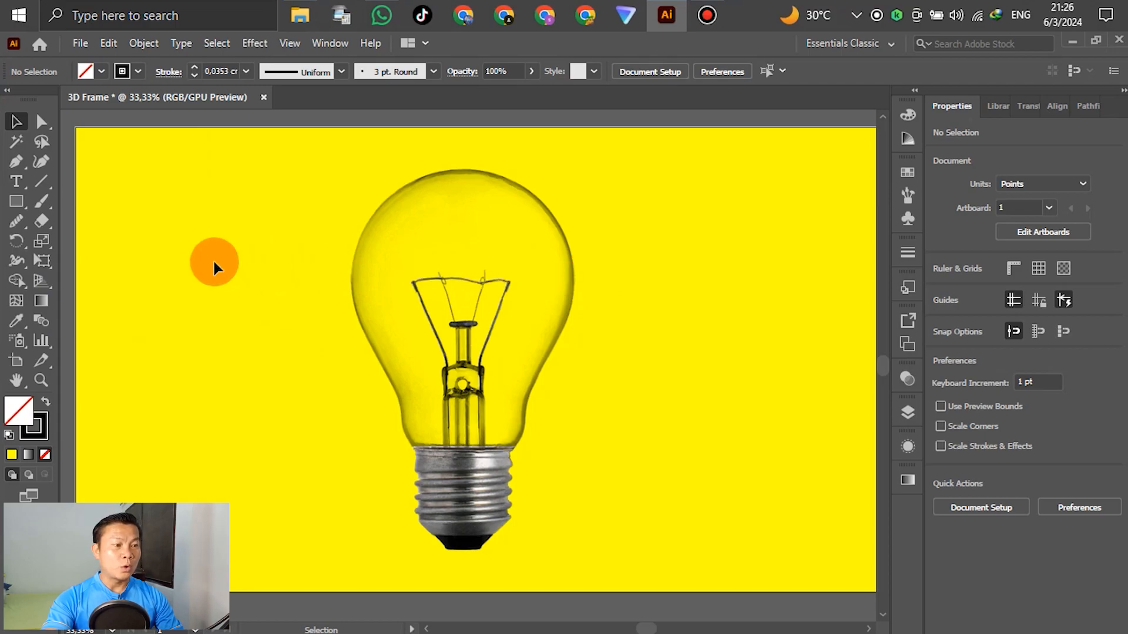
- Draw a vertical line about 951 pt long through the centre of the light bulb and deselect it
click(40, 182)
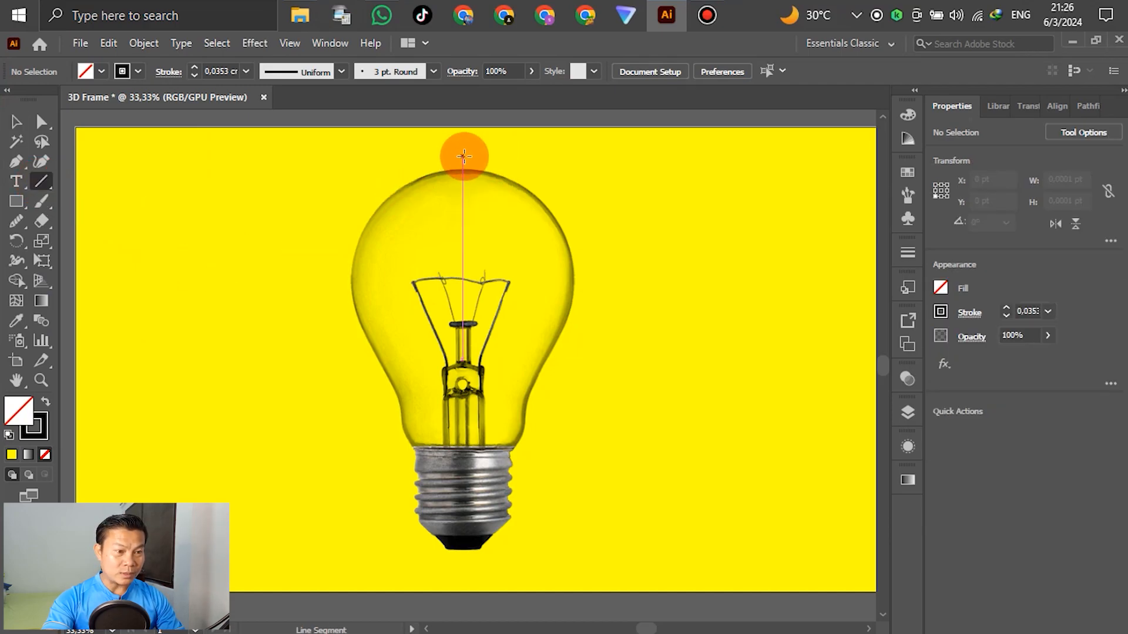
drag(464, 154, 462, 561)
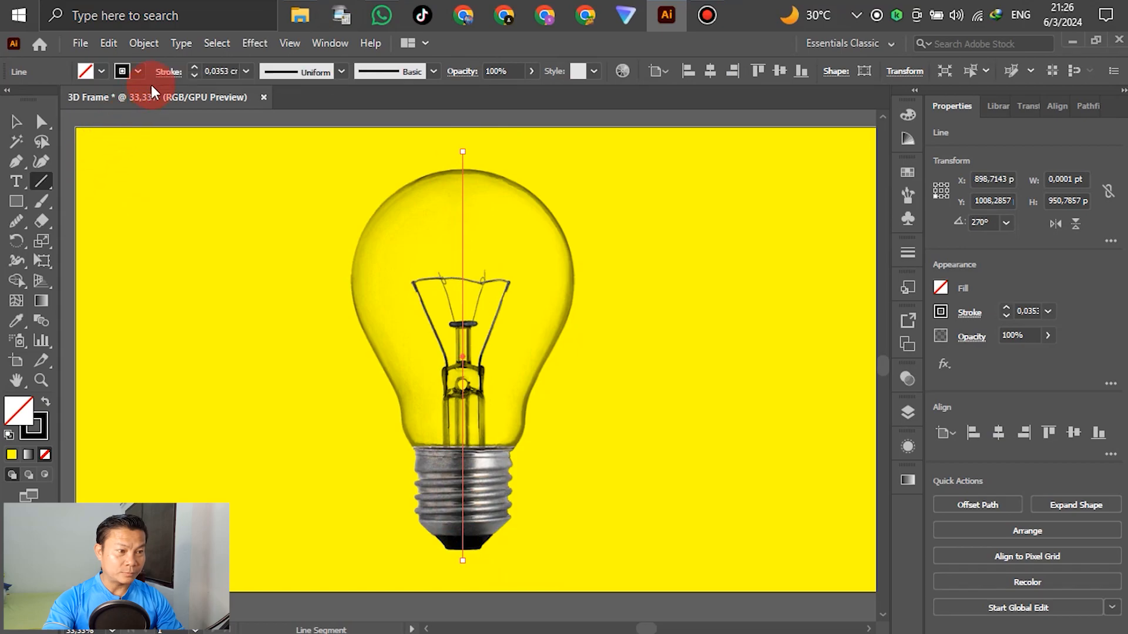
click(25, 122)
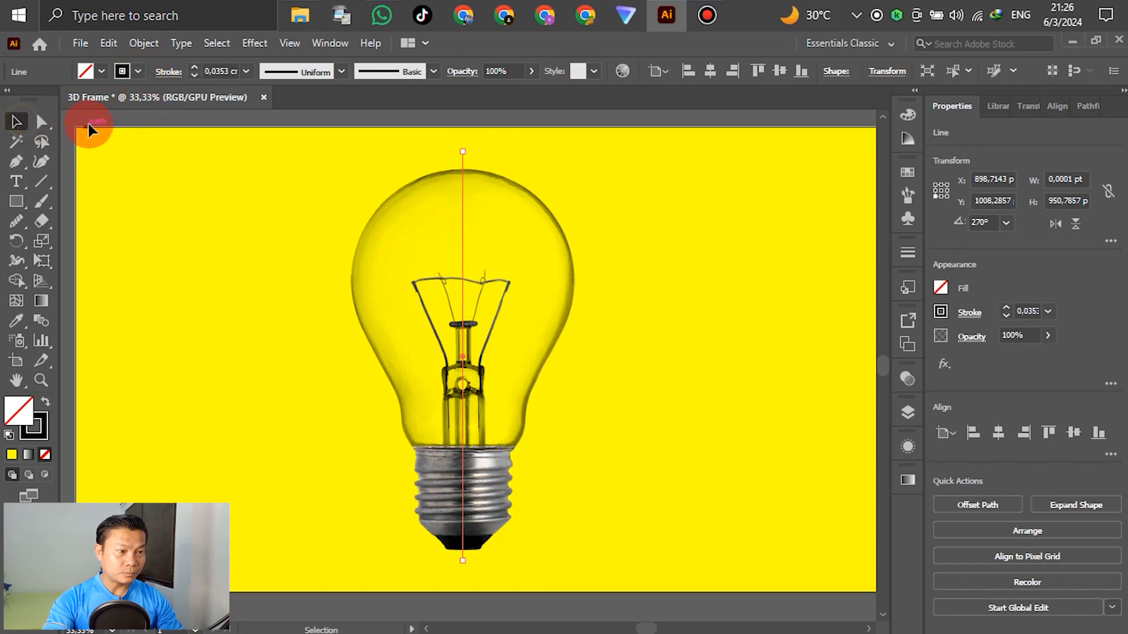
click(188, 278)
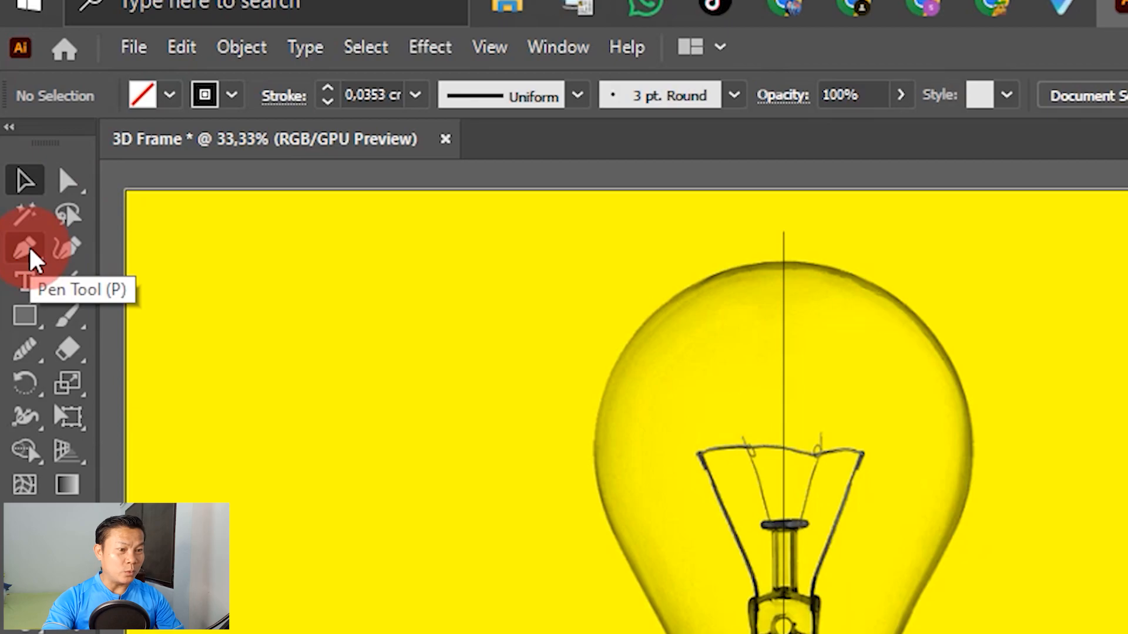
- Trace the right side of the glass with the Pen tool, from the bulb's top on the centre line to where the glass narrows
click(29, 252)
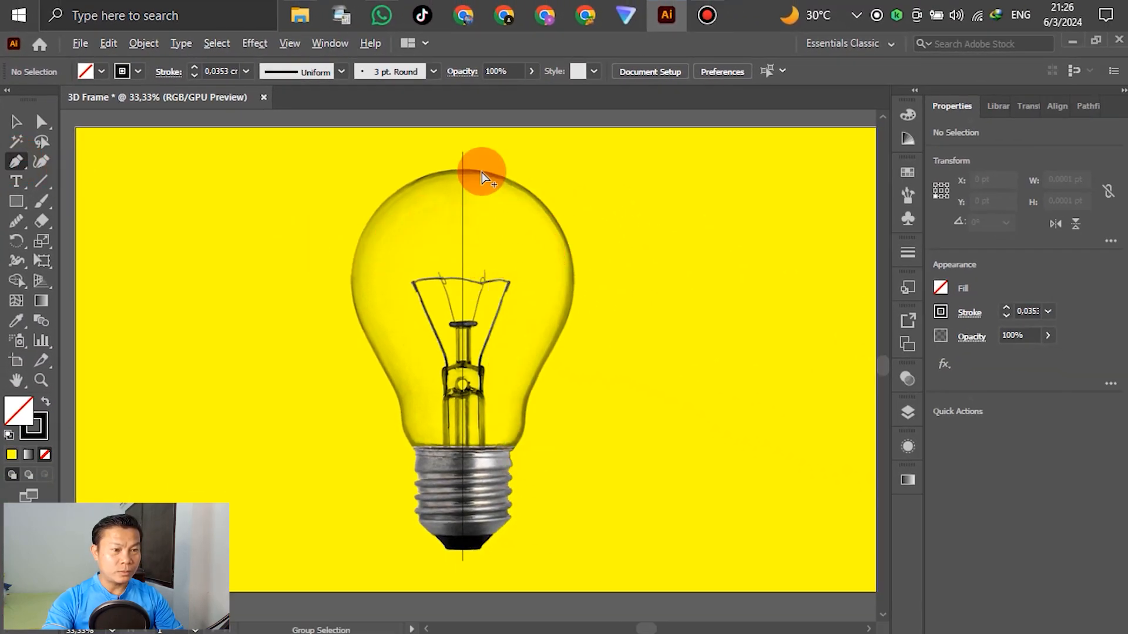
scroll(482, 170, up, 4)
scroll(482, 170, up, 1)
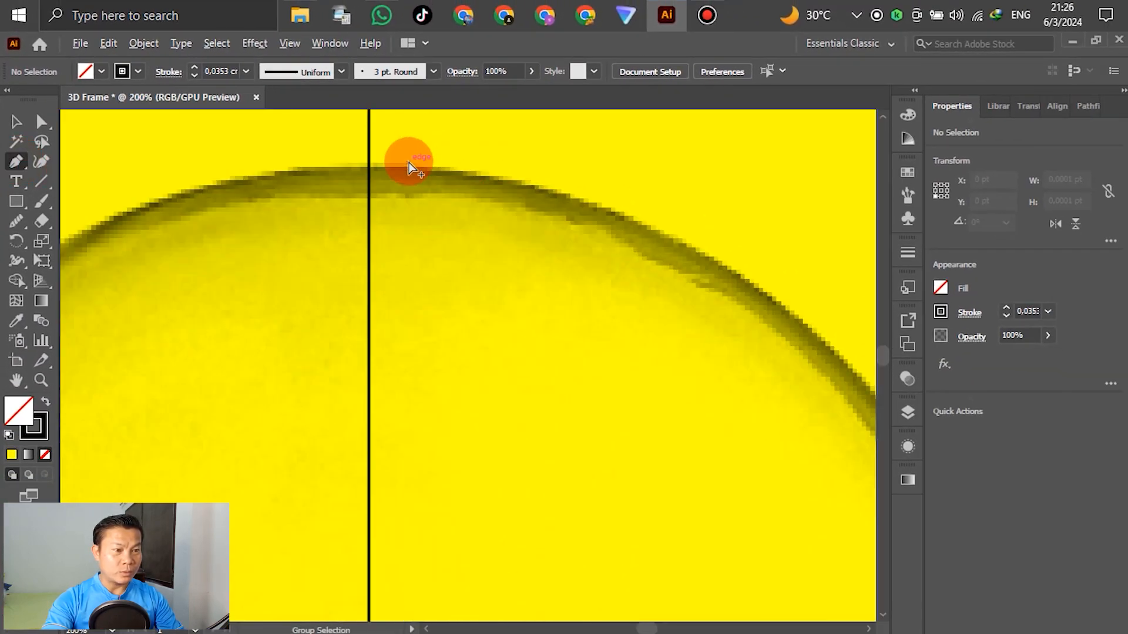
click(368, 169)
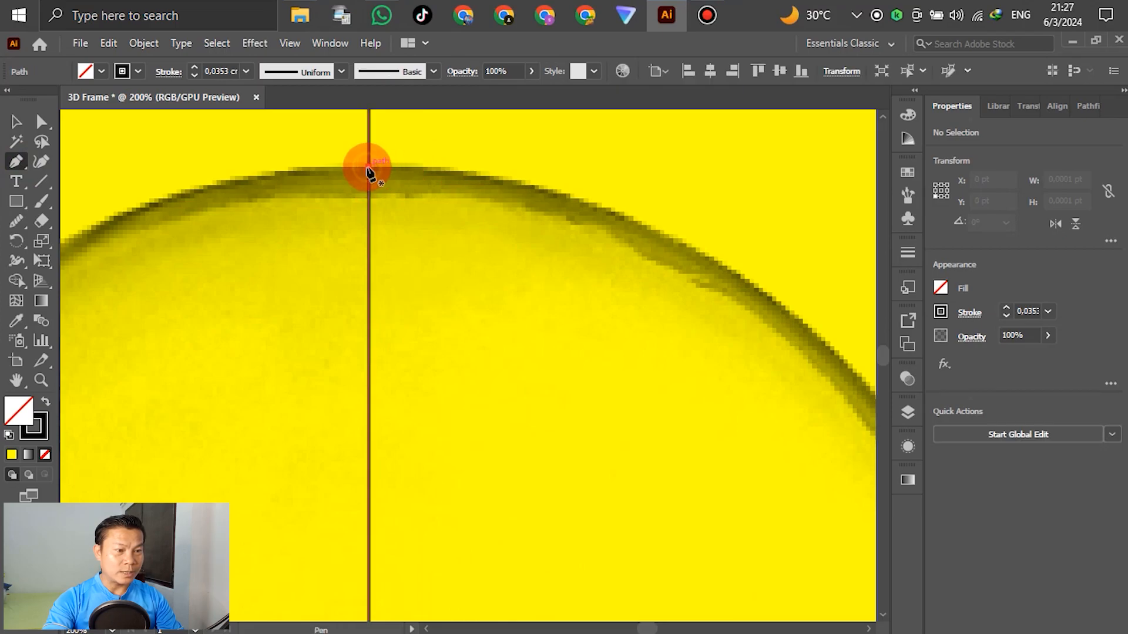
scroll(352, 158, down, 2)
scroll(353, 271, down, 1)
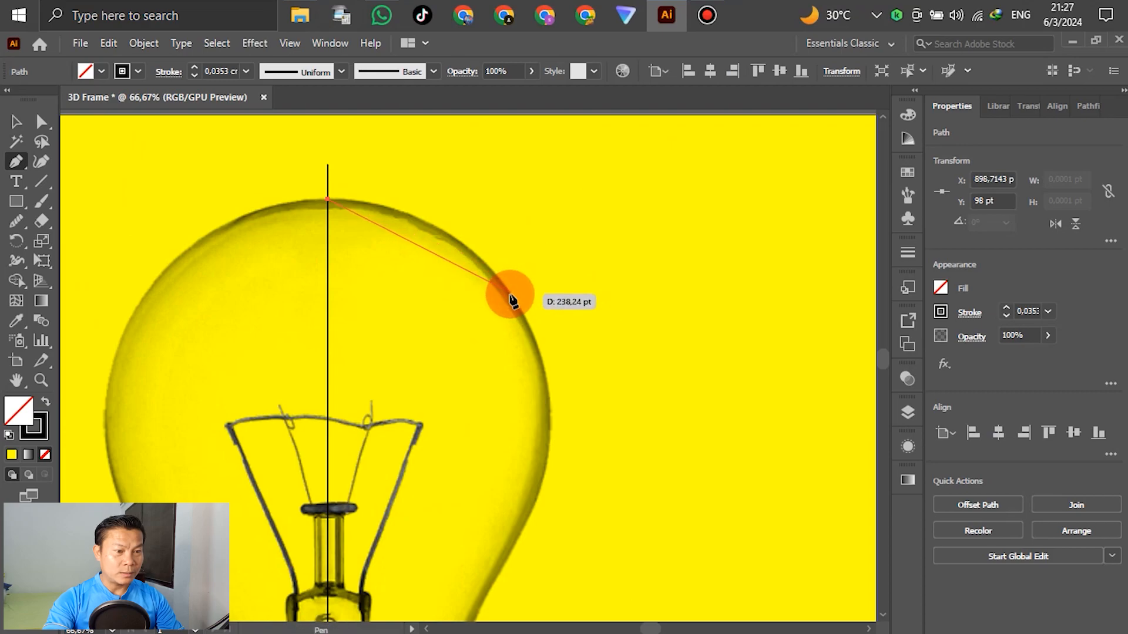
drag(510, 293, 595, 406)
scroll(576, 393, down, 2)
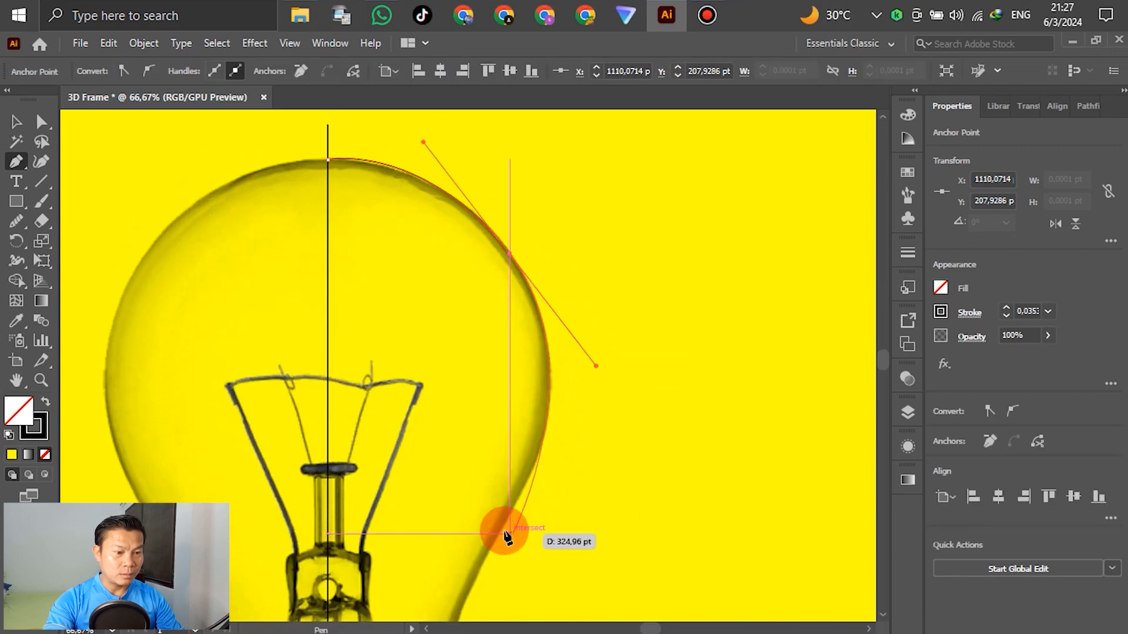
click(514, 502)
scroll(579, 182, down, 5)
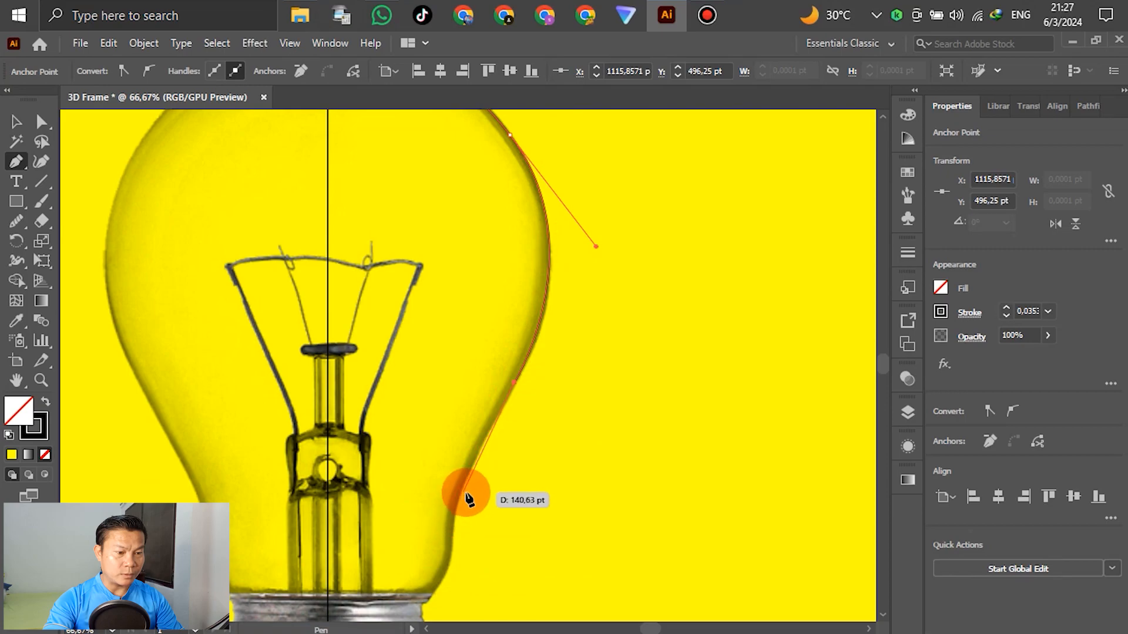
- Continue the path down the right side of the bulb's neck to the upper edge of the metal base
click(448, 530)
scroll(474, 491, down, 3)
scroll(441, 511, up, 3)
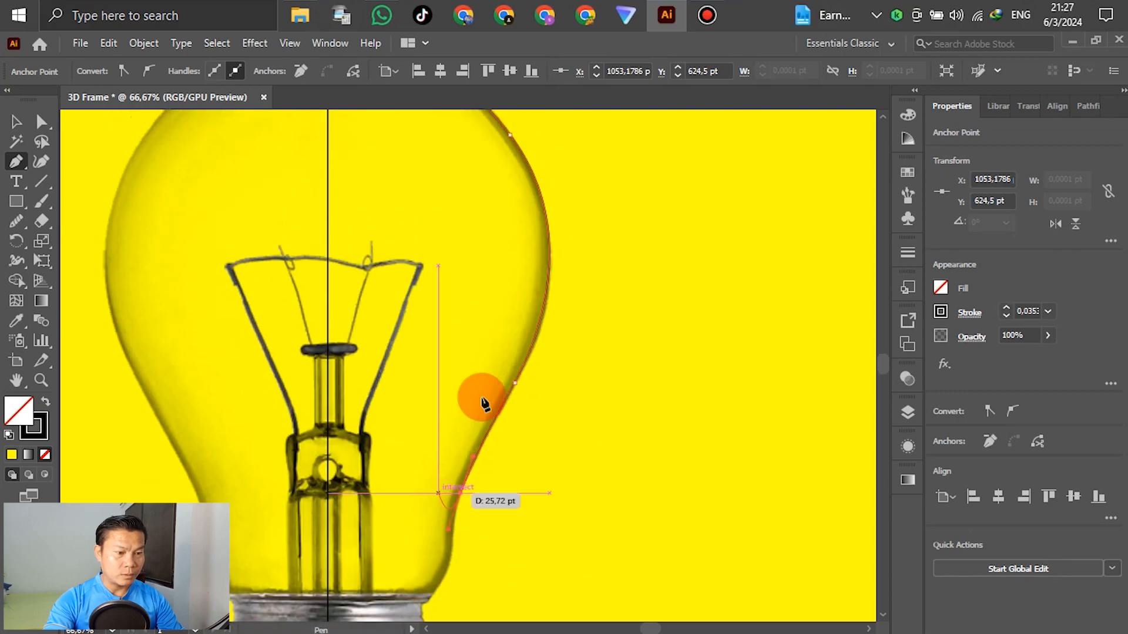
scroll(478, 410, down, 3)
scroll(443, 327, up, 6)
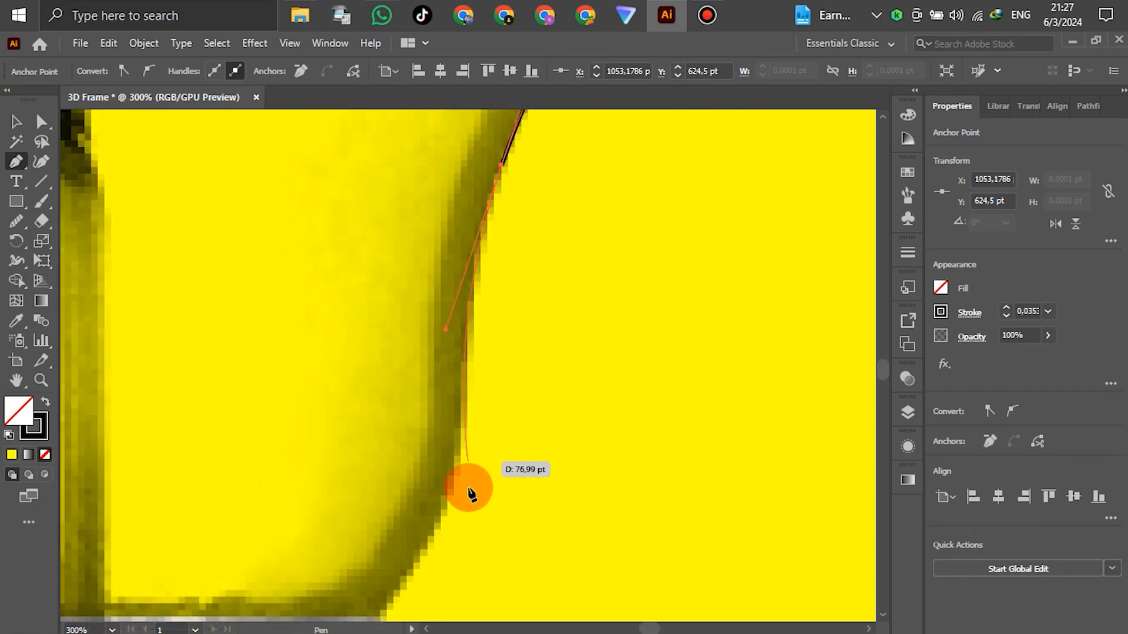
drag(456, 496, 448, 528)
scroll(453, 482, down, 2)
click(323, 547)
- Trace the wavy upper ridges of the screw thread along the metal base, undoing the last misplaced anchor points
scroll(323, 547, up, 1)
scroll(317, 441, down, 4)
click(322, 365)
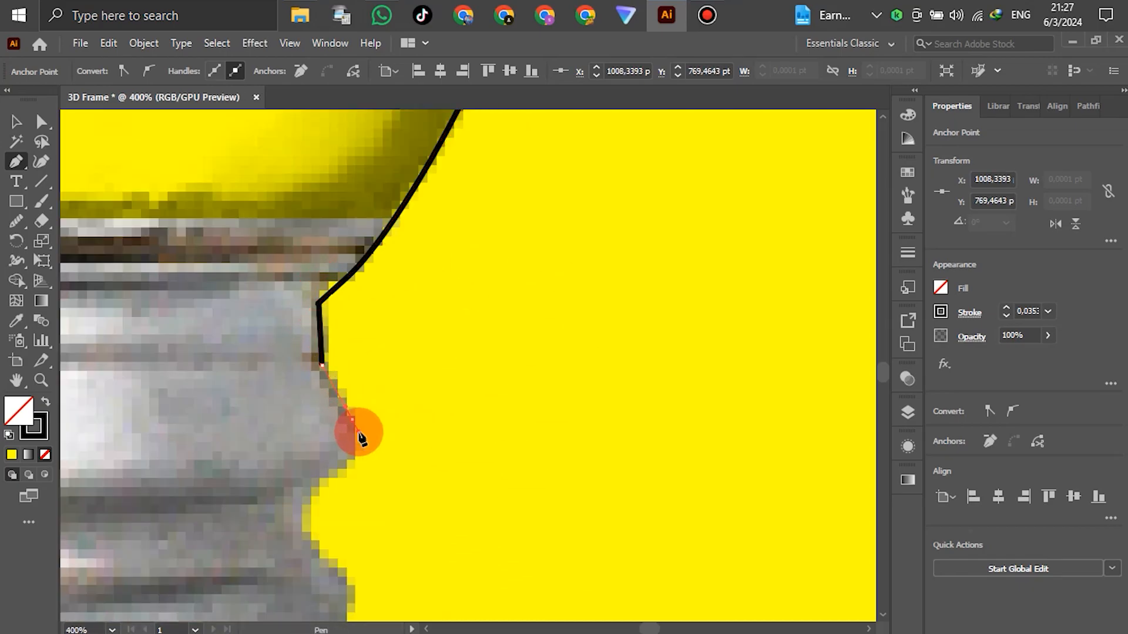
drag(360, 438, 359, 462)
drag(302, 517, 303, 538)
scroll(330, 385, down, 3)
drag(355, 406, 346, 432)
drag(298, 464, 302, 487)
scroll(466, 245, down, 2)
key(ctrl+z)
key(ctrl+z)
scroll(335, 471, down, 2)
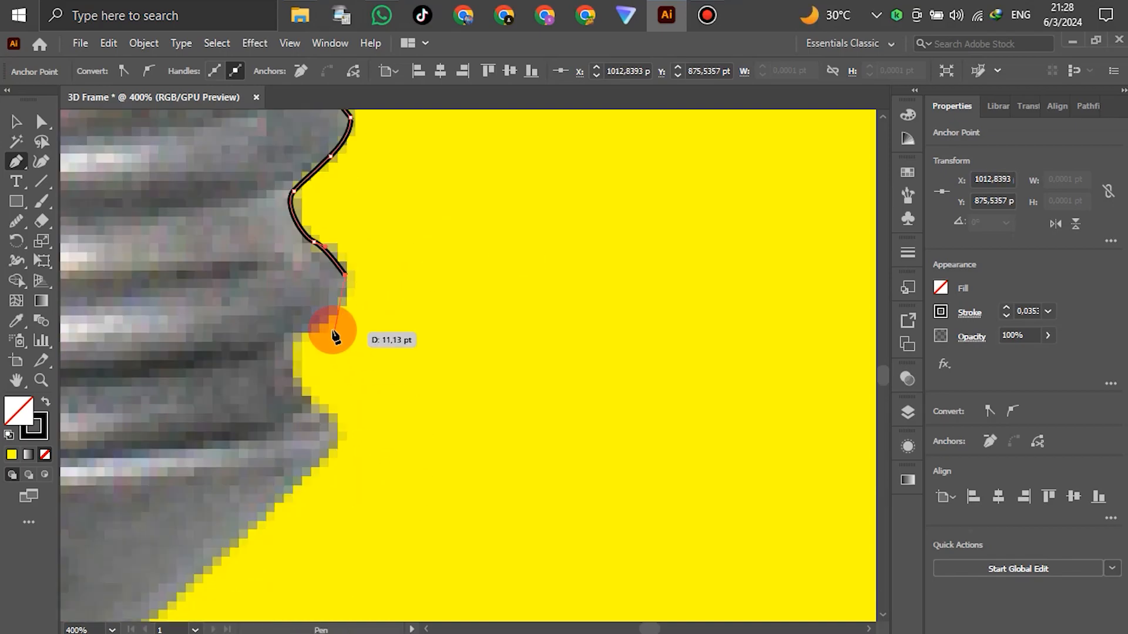
- Trace the lowest thread ridges, the slanted cone and the black tip, ending the path on the centre line
drag(334, 336, 285, 355)
scroll(581, 320, down, 3)
scroll(469, 321, up, 2)
drag(298, 470, 189, 498)
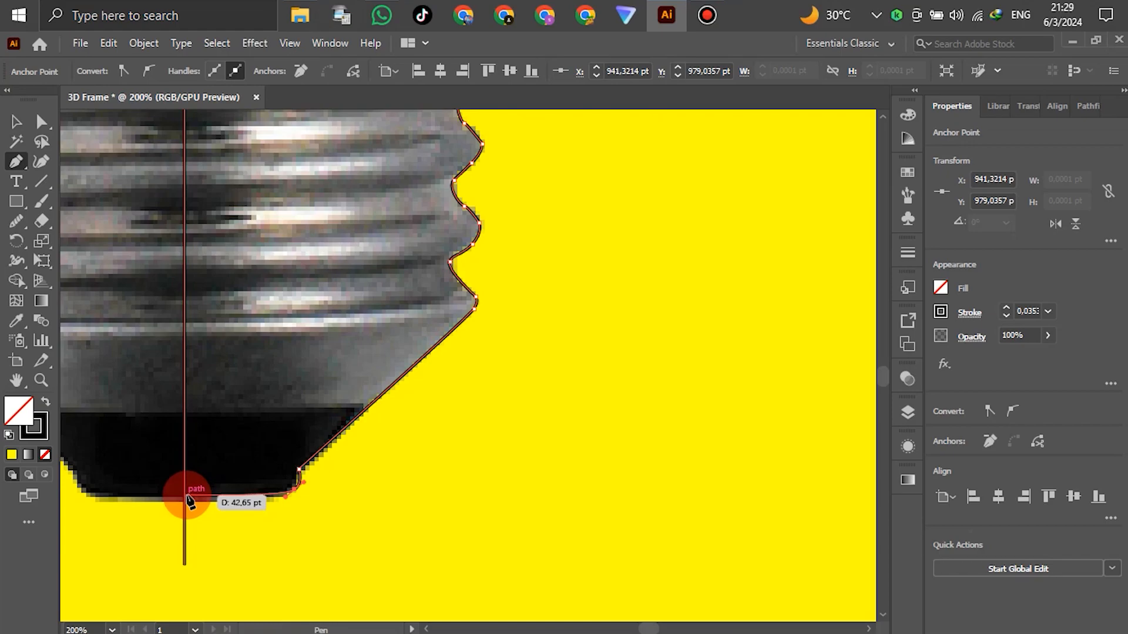
drag(186, 498, 226, 503)
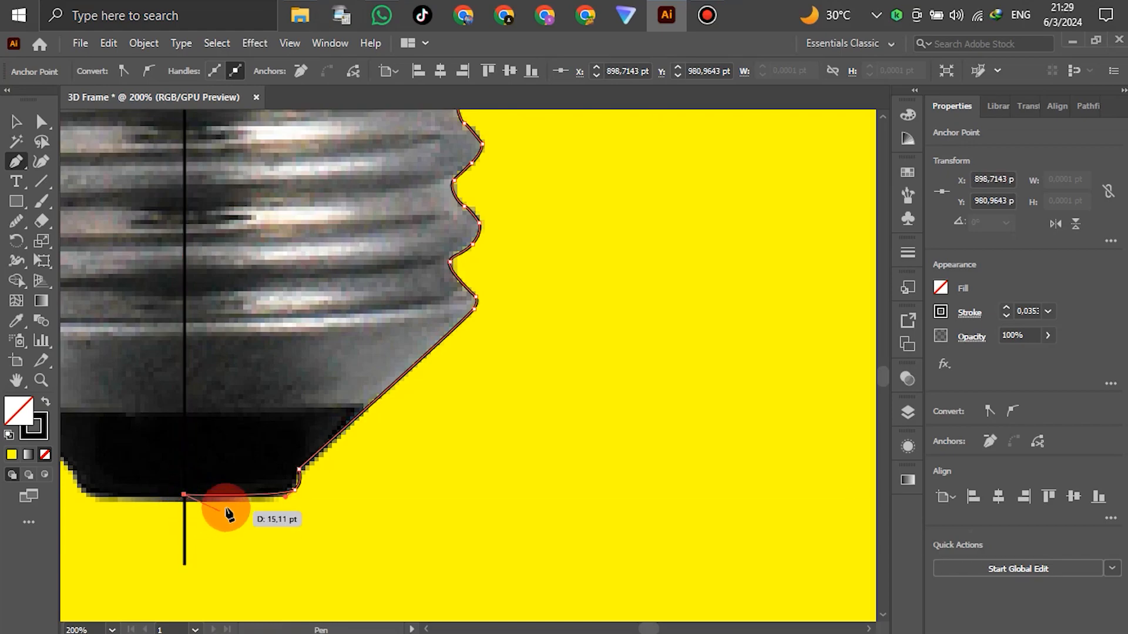
- Finish the half-bulb path and move it to the right, clear of the light bulb image
scroll(277, 523, down, 10)
click(29, 162)
click(13, 123)
scroll(453, 370, up, 3)
scroll(486, 345, down, 1)
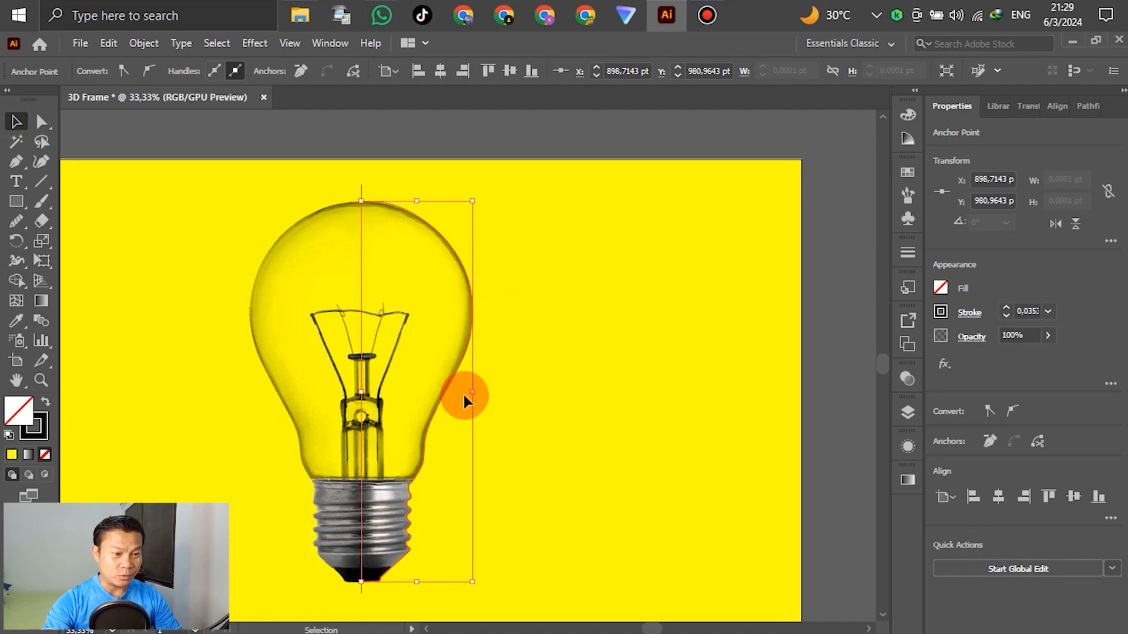
drag(431, 417, 576, 408)
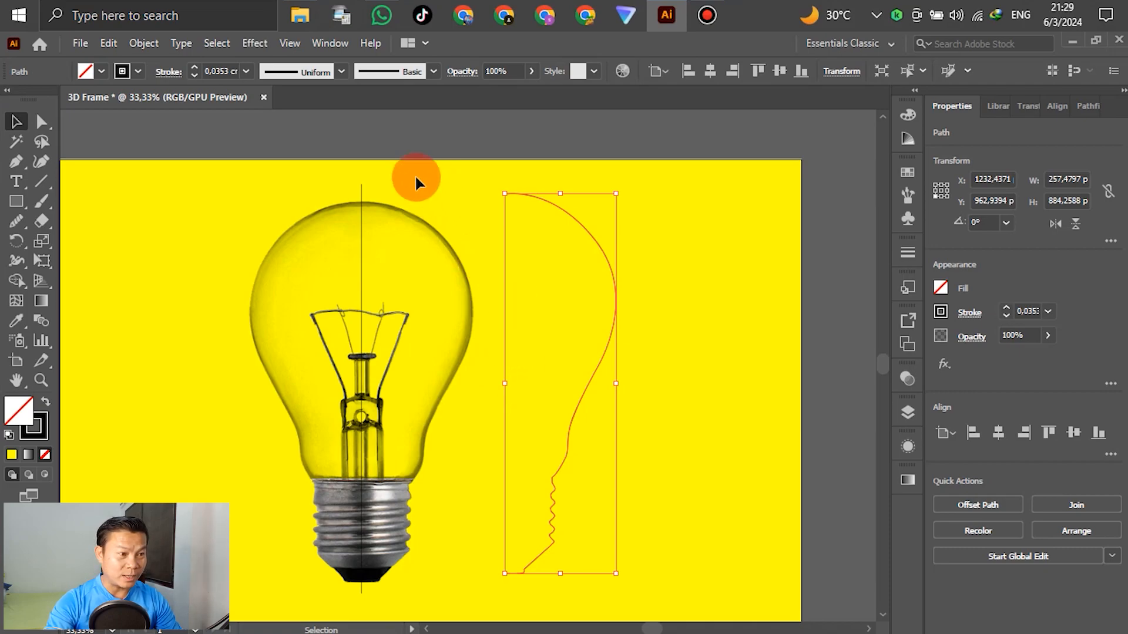
- Unlock all objects, then delete the light bulb image together with the vertical centre line
click(147, 44)
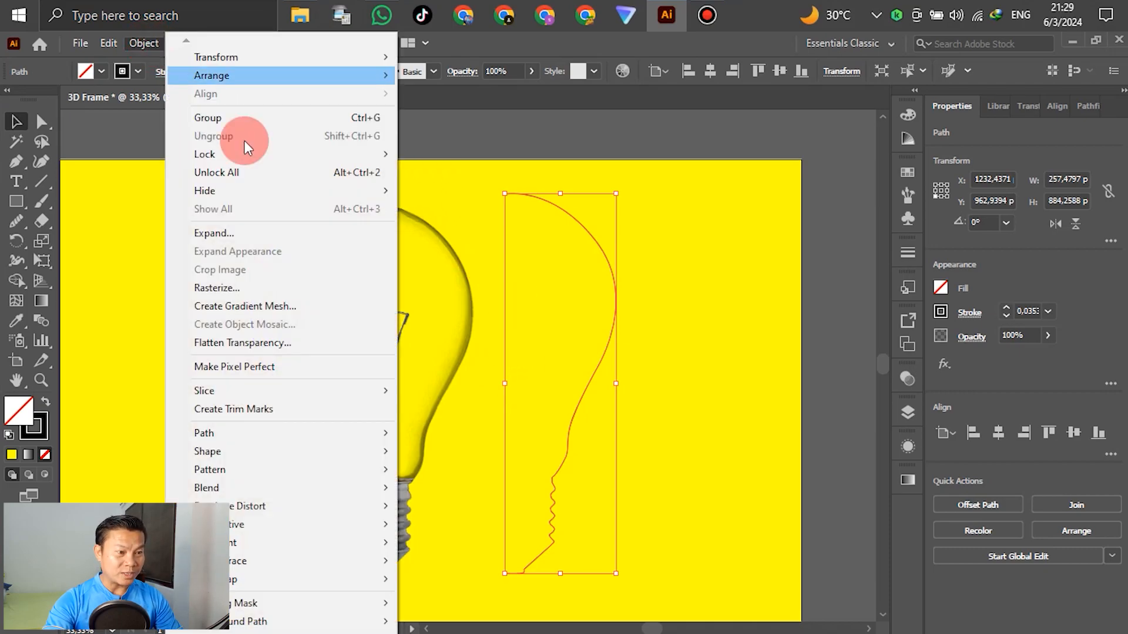
click(248, 172)
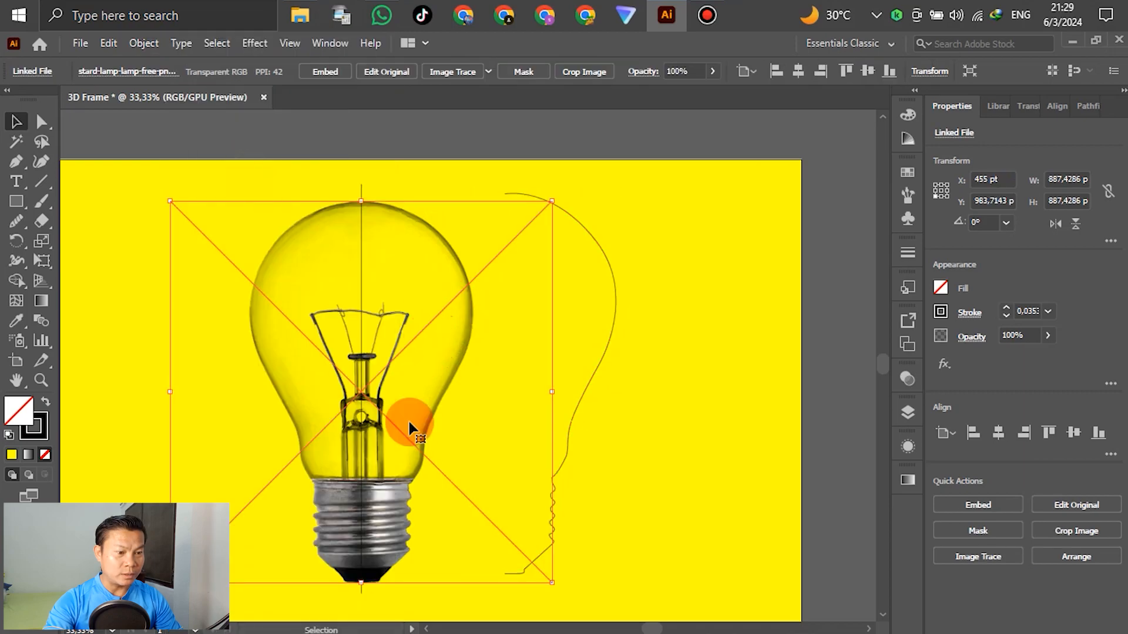
shift+click(371, 496)
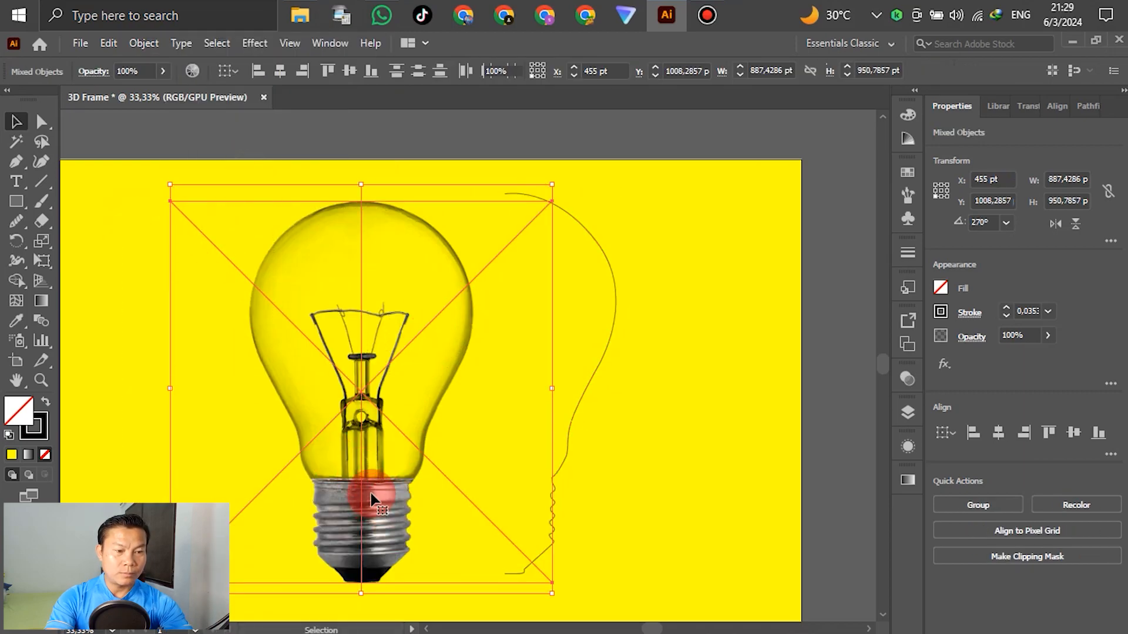
key(Delete)
- Select the half-bulb path and use the Smooth tool to round the corners where the glass meets the screw base
scroll(372, 499, down, 2)
scroll(412, 407, up, 4)
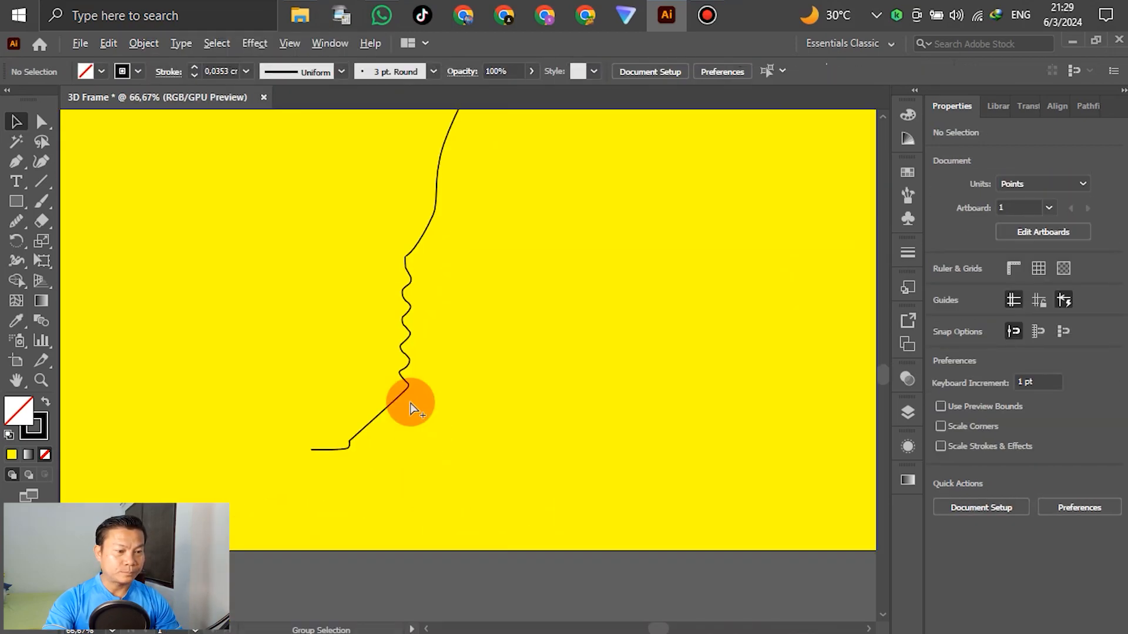
scroll(411, 407, up, 3)
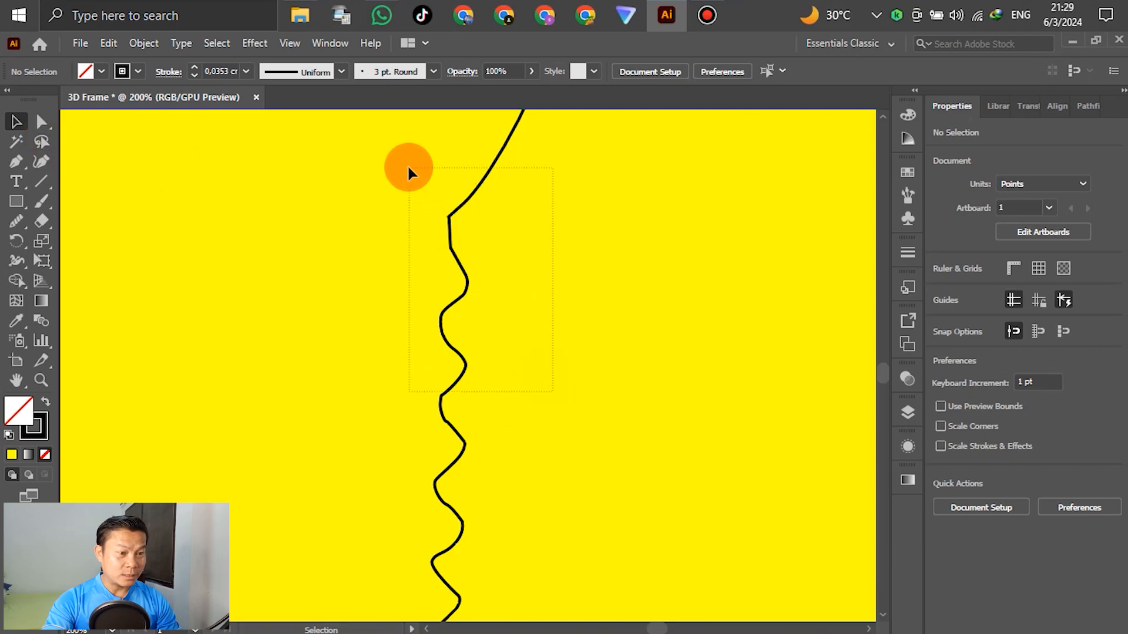
drag(408, 167, 408, 168)
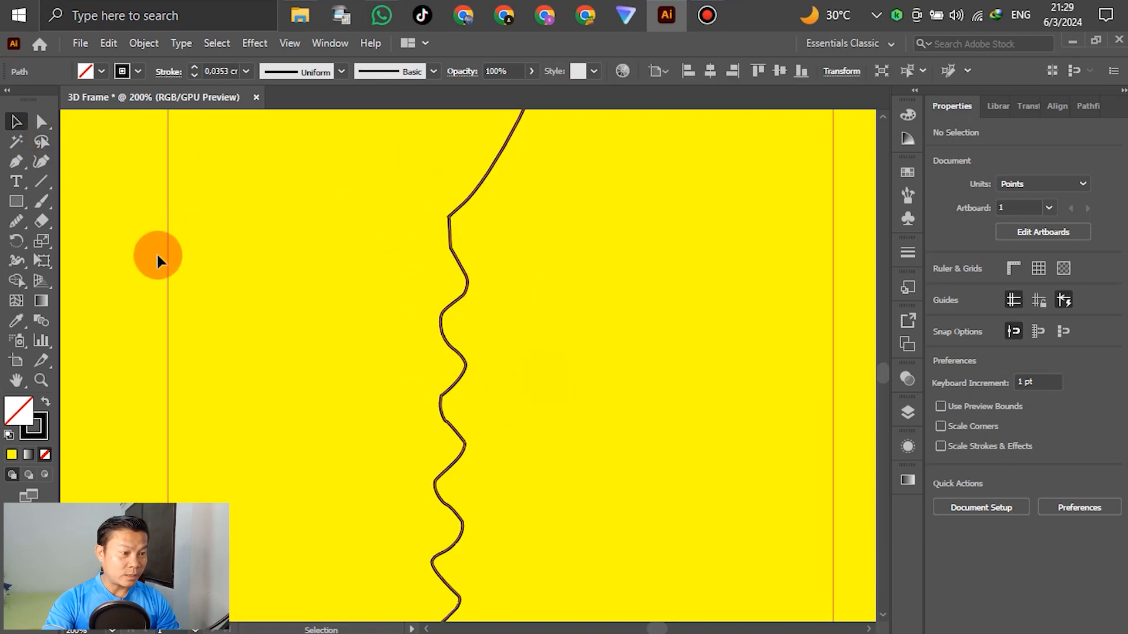
click(14, 219)
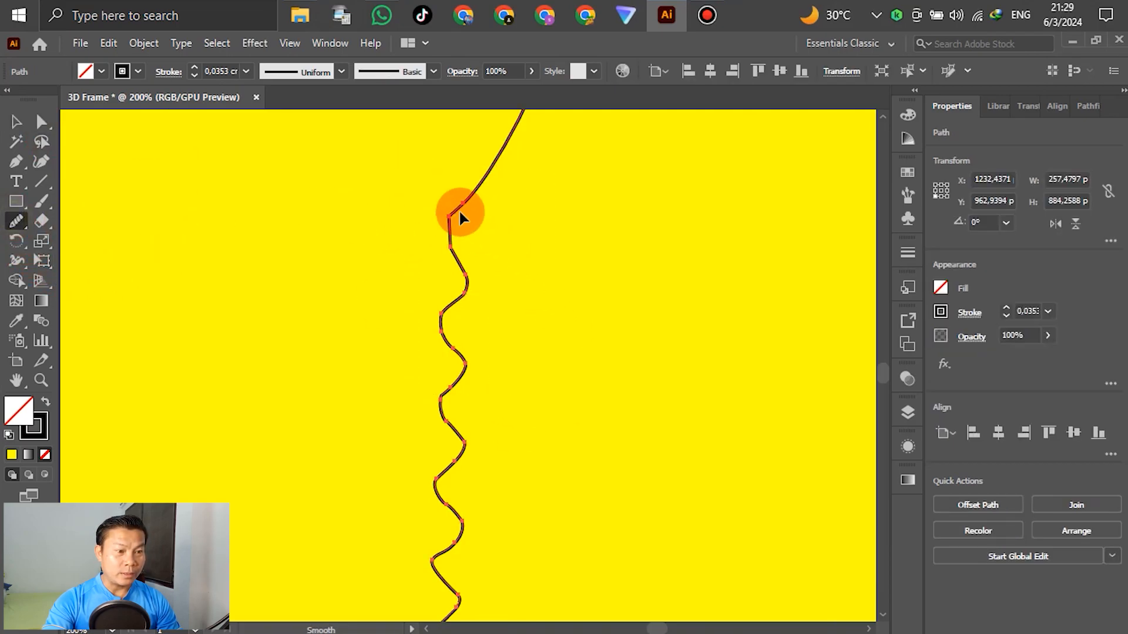
scroll(459, 213, up, 5)
mouse_move(503, 262)
mouse_down()
mouse_move(504, 242)
mouse_move(515, 241)
mouse_move(503, 295)
mouse_move(529, 455)
mouse_move(509, 398)
mouse_up()
scroll(457, 277, down, 4)
scroll(457, 281, up, 5)
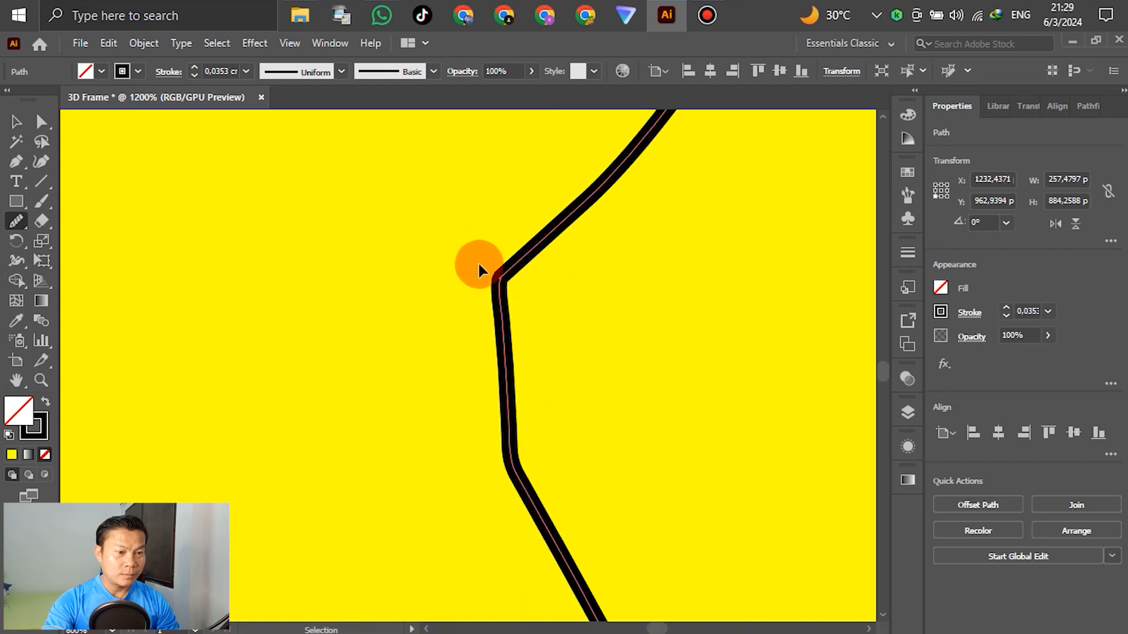
drag(613, 343, 593, 303)
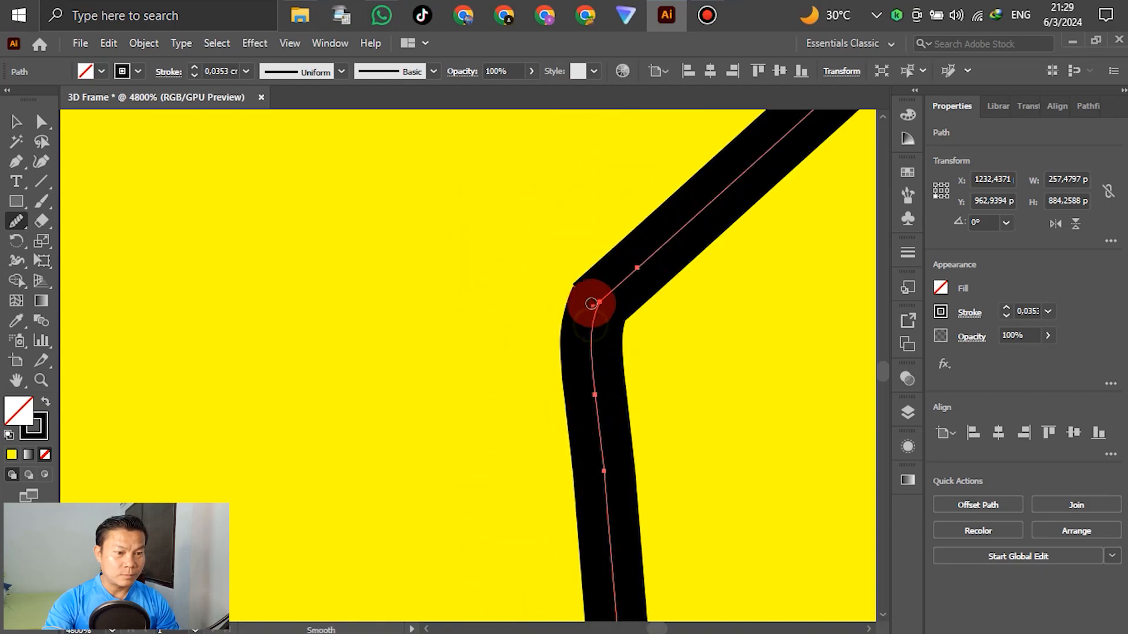
- Smooth the kinks along the wavy thread ridges of the half-bulb path
scroll(506, 234, down, 5)
scroll(508, 382, up, 2)
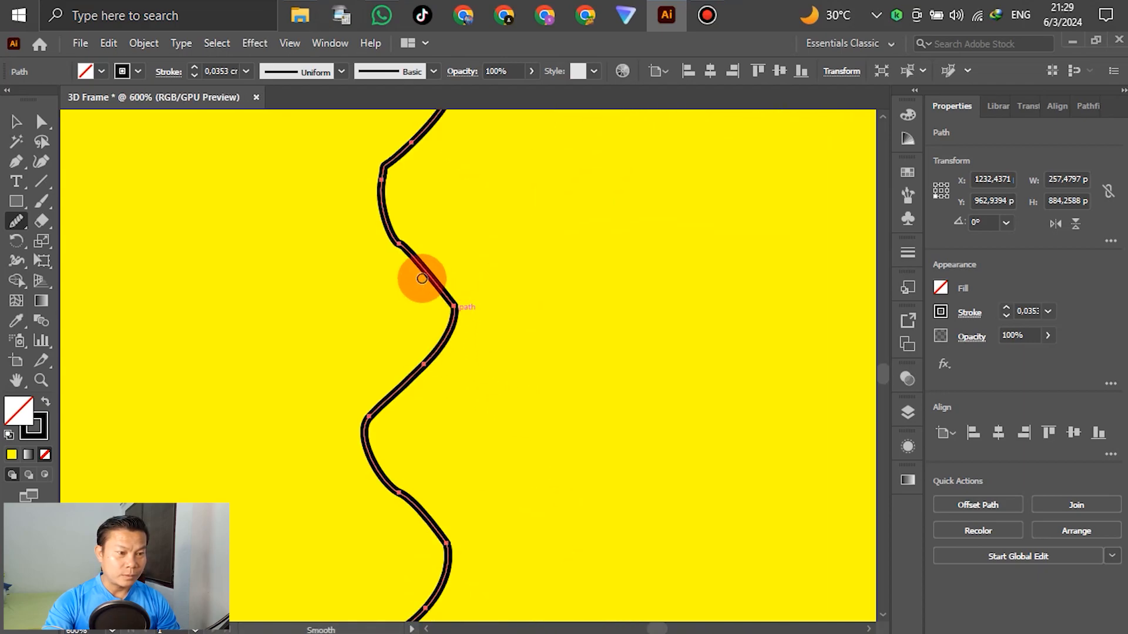
scroll(438, 277, up, 2)
drag(475, 331, 484, 393)
scroll(548, 402, down, 1)
scroll(536, 360, up, 2)
scroll(441, 196, down, 2)
scroll(473, 176, up, 3)
drag(477, 161, 449, 232)
- Smooth the lower end of the thread, around the corner where the slanted cone begins
scroll(455, 202, down, 7)
scroll(455, 372, up, 2)
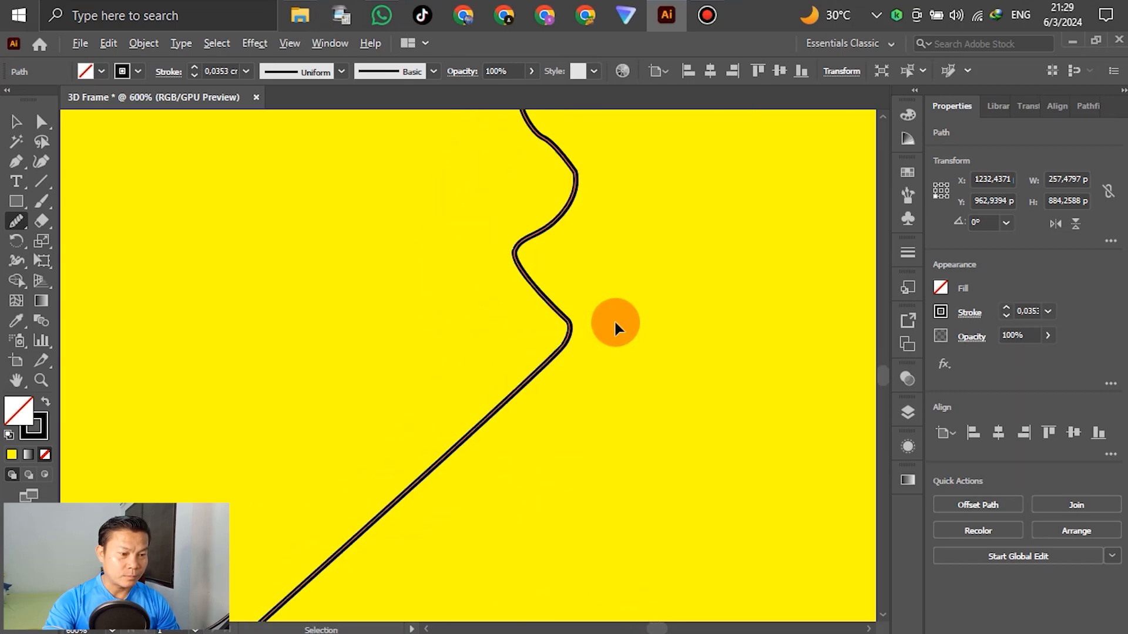
scroll(415, 523, up, 4)
mouse_move(427, 339)
mouse_down()
mouse_move(418, 401)
mouse_move(409, 347)
mouse_move(425, 382)
mouse_move(494, 320)
mouse_up()
scroll(407, 443, down, 5)
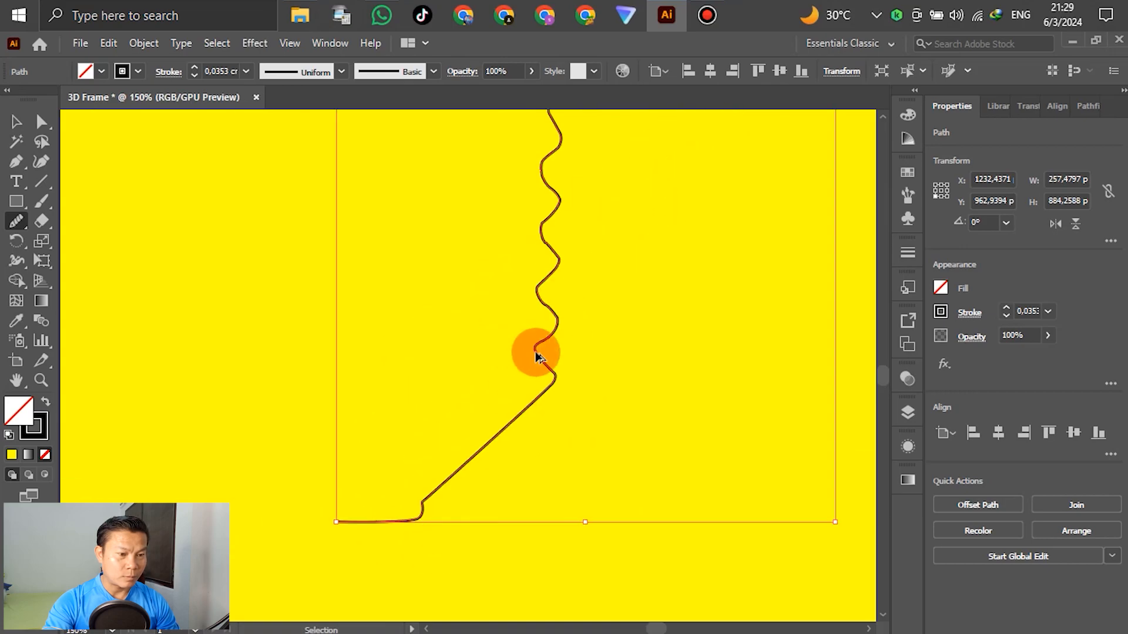
scroll(535, 351, down, 4)
scroll(550, 369, up, 1)
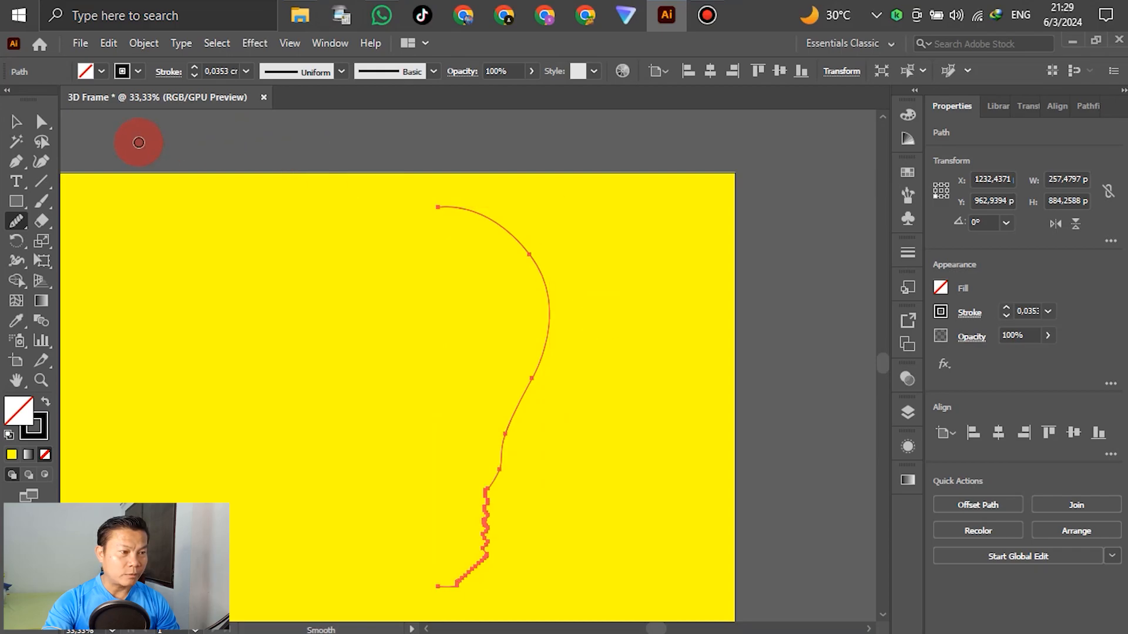
- Select the half-bulb path and start a 3D Revolve effect on it with the preview on, keeping the artwork clear of the options
click(16, 122)
click(471, 139)
scroll(660, 239, down, 1)
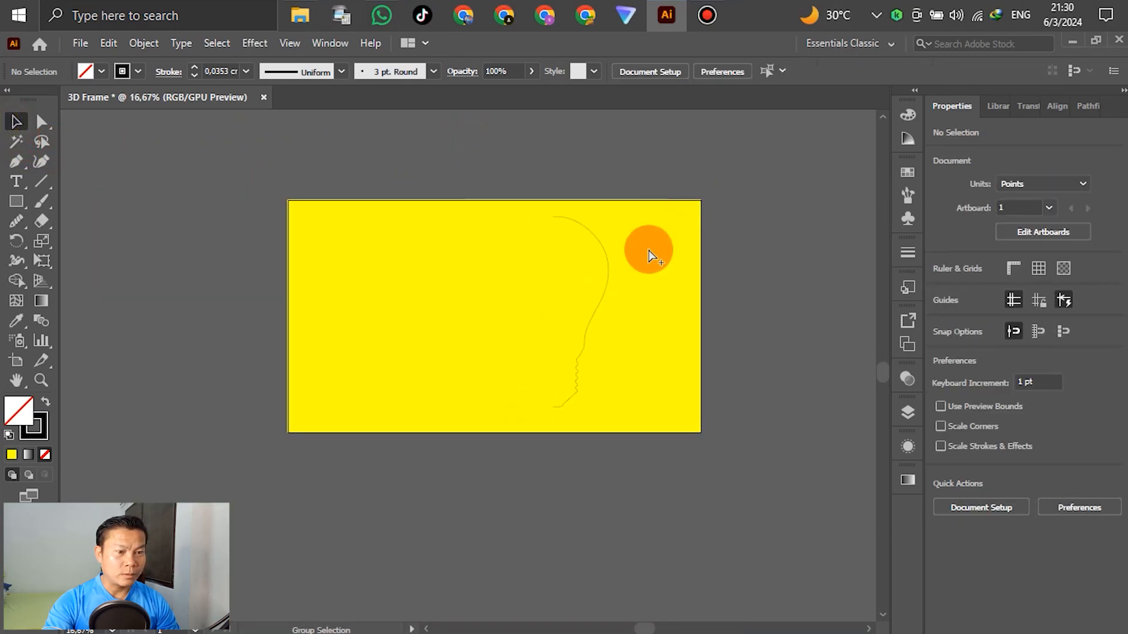
key(ctrl+a)
scroll(617, 308, up, 1)
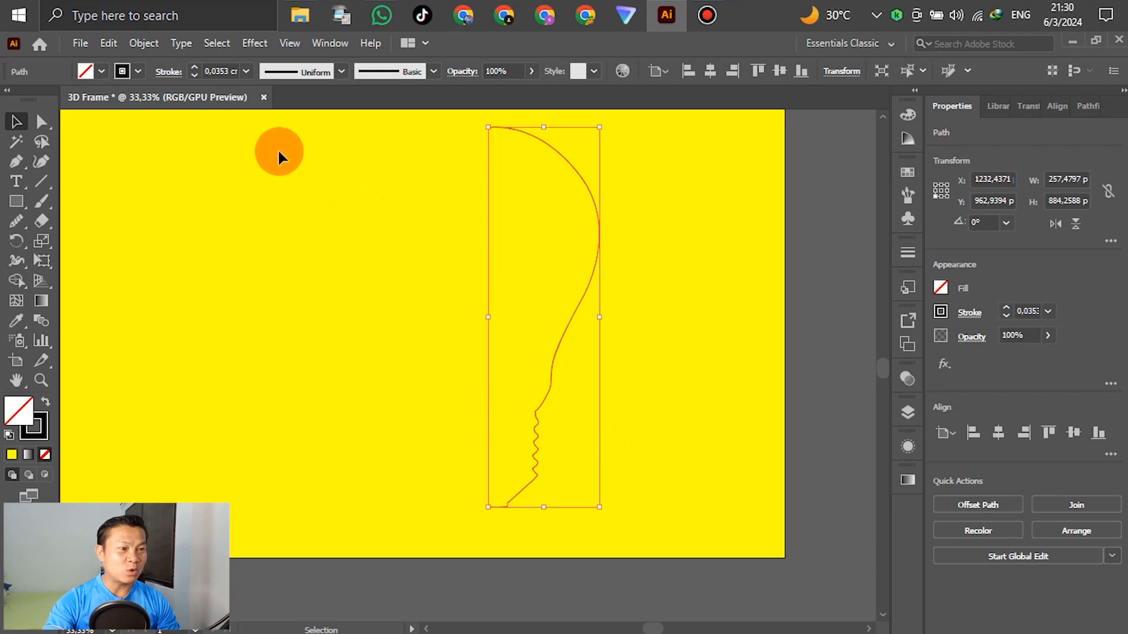
click(254, 43)
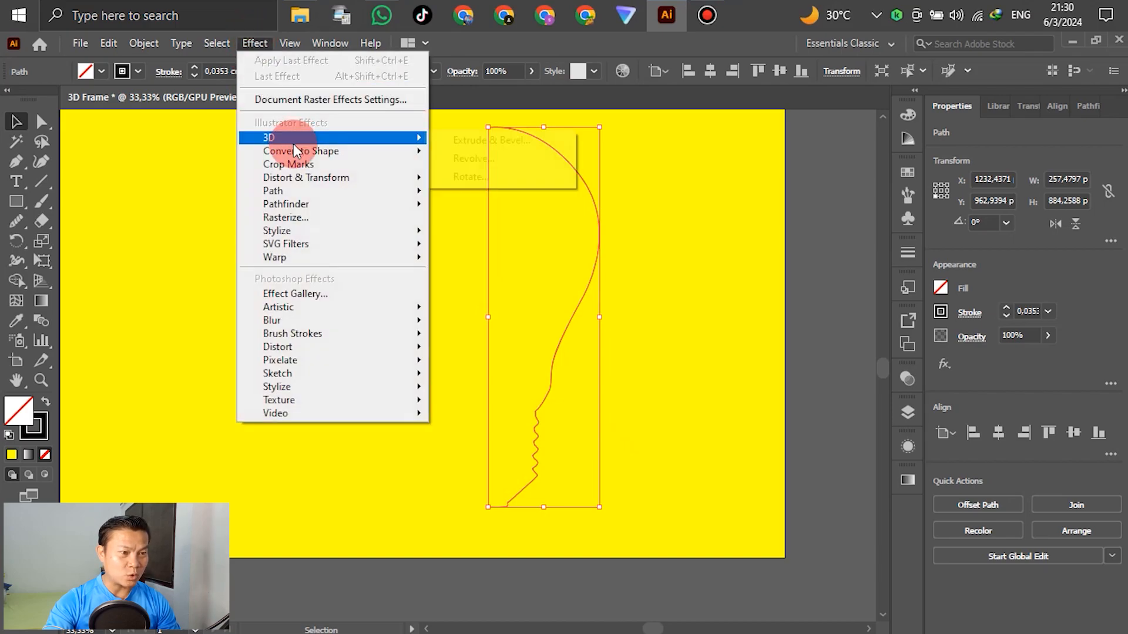
mouse_move(293, 141)
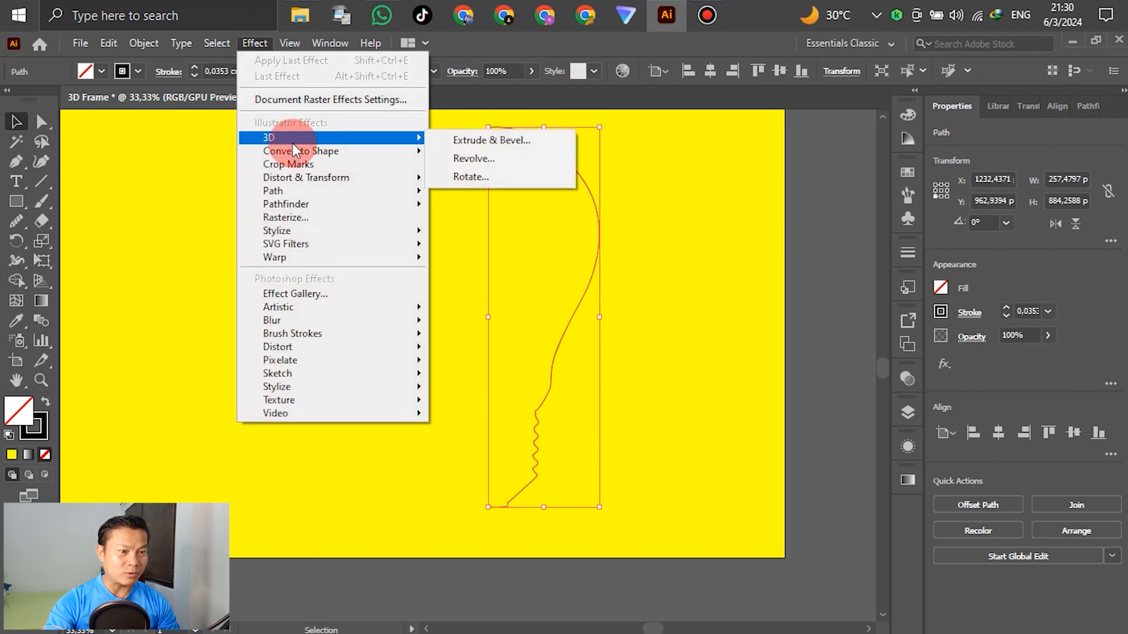
click(494, 160)
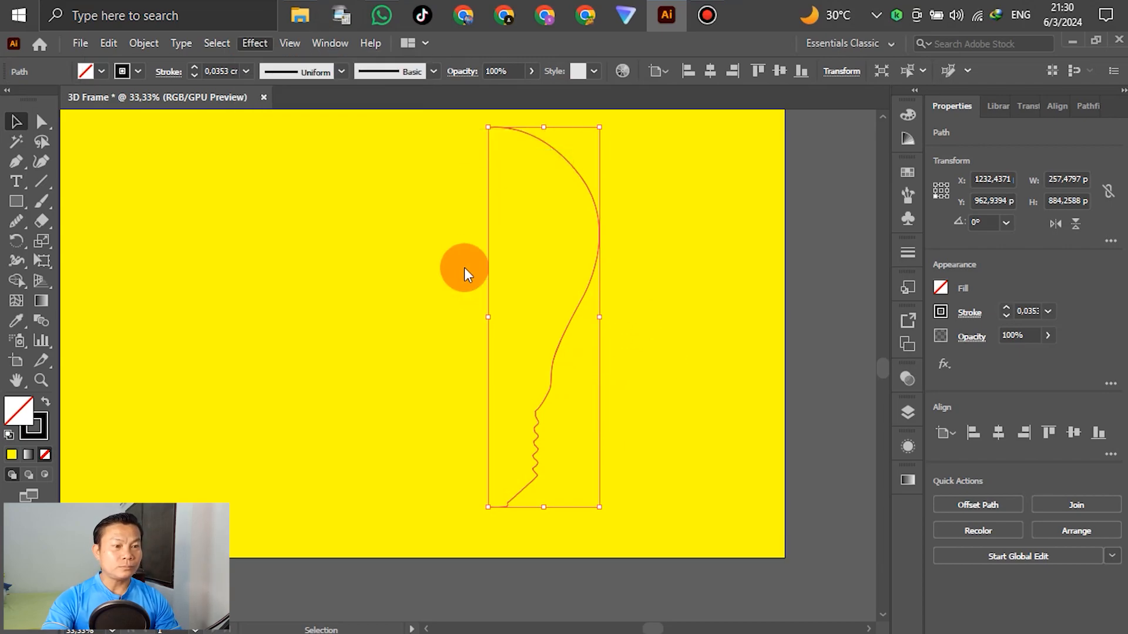
drag(703, 114, 847, 138)
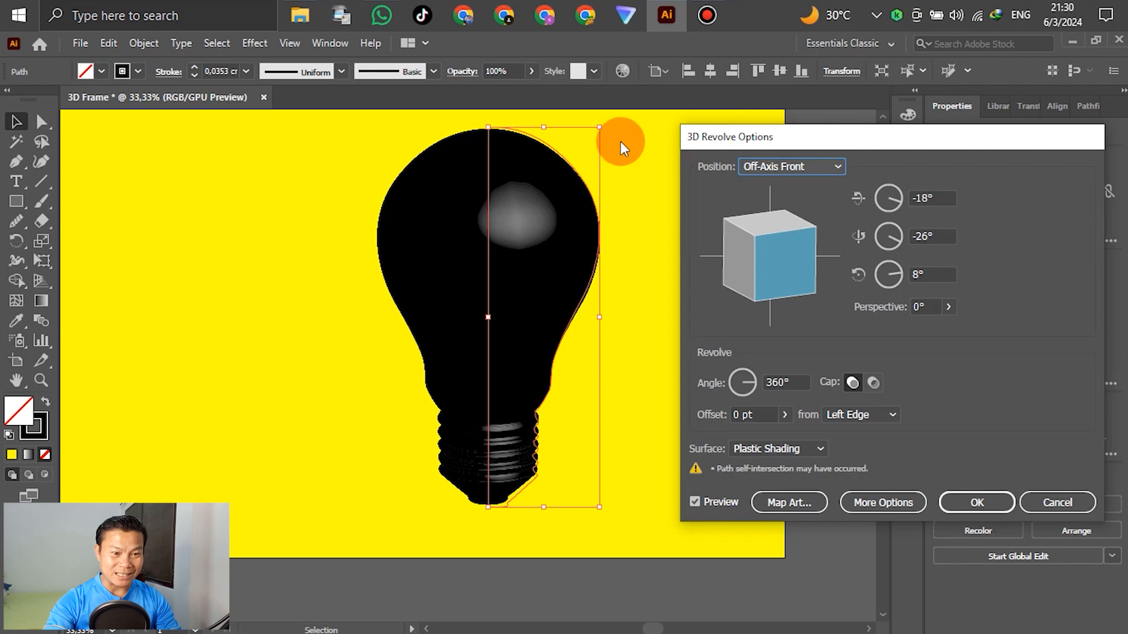
- Set the revolve surface to Wireframe, tilt the bulb to about -38°, -42° and 16°, and apply the effect
click(821, 451)
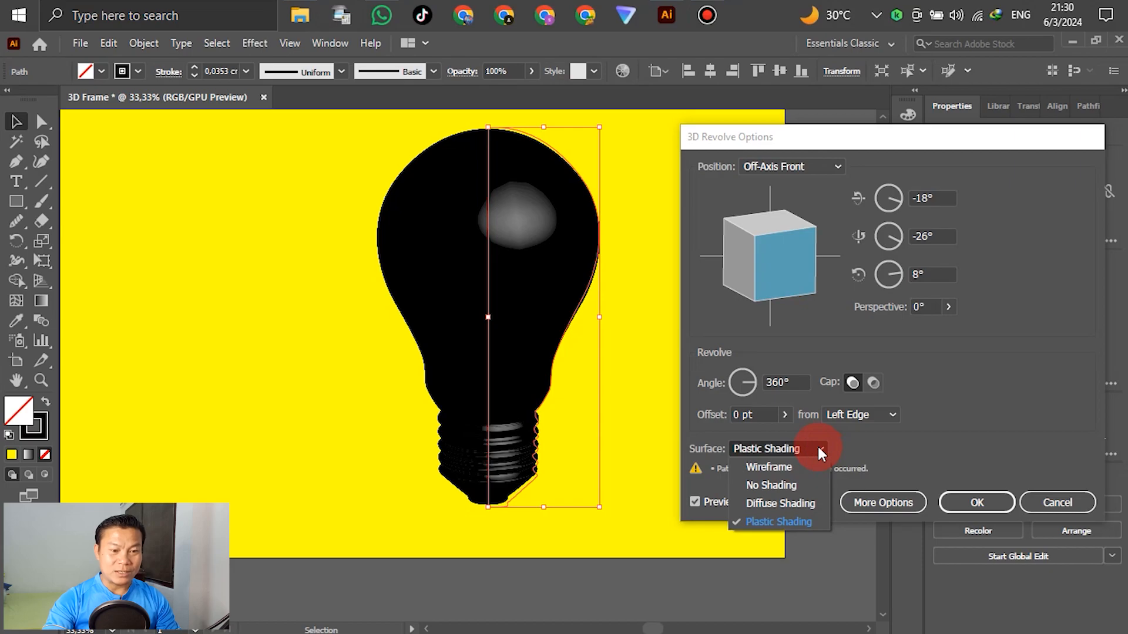
click(765, 466)
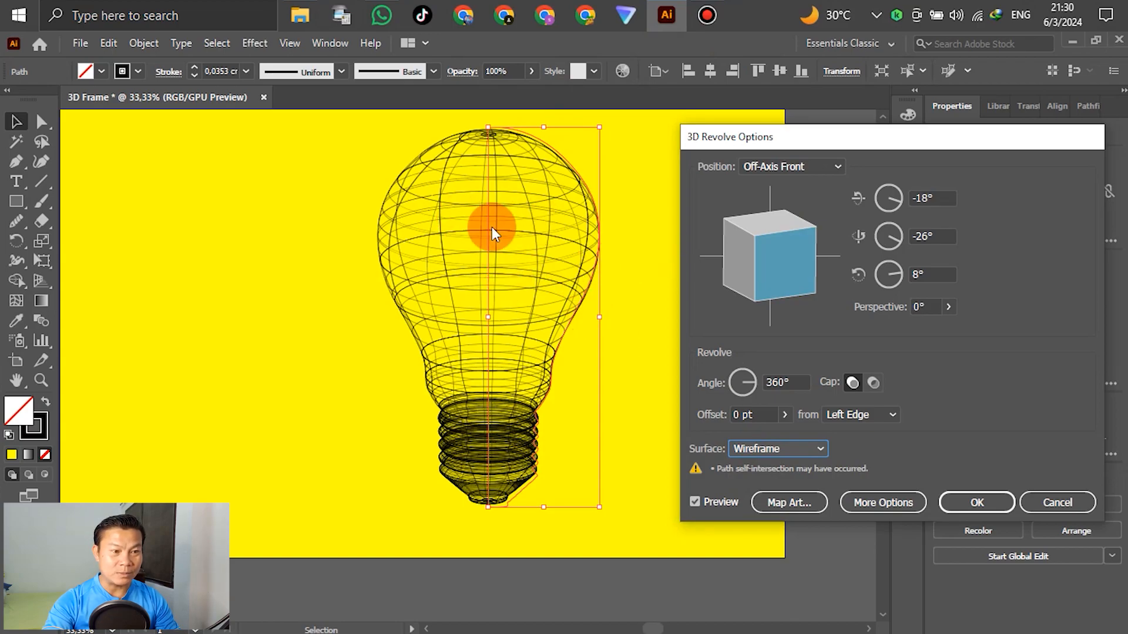
drag(810, 190, 795, 268)
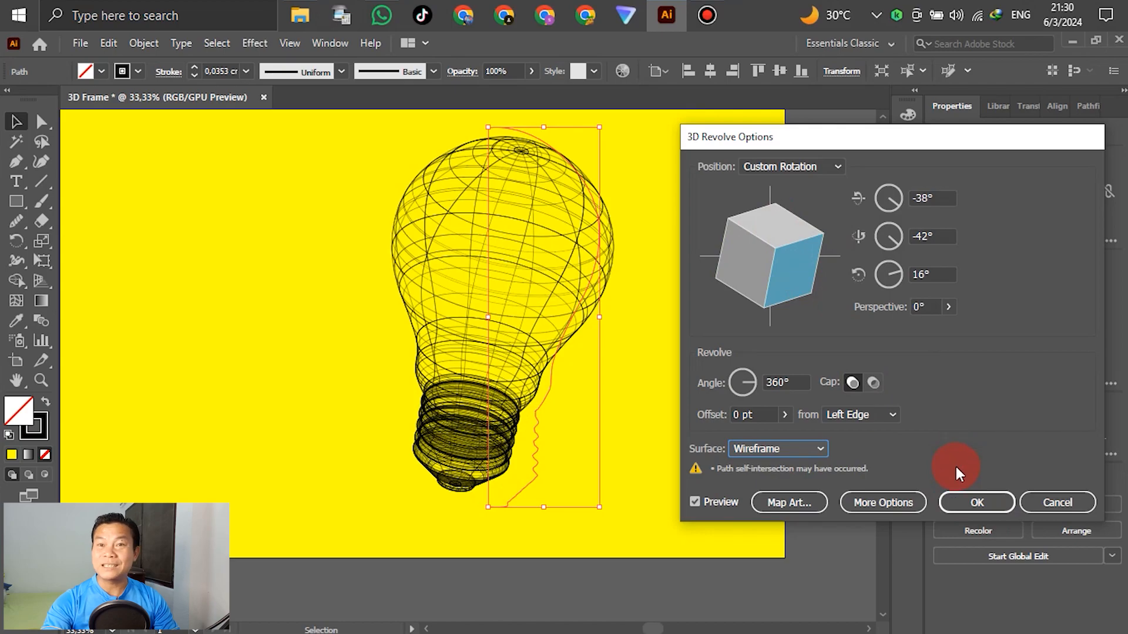
click(974, 504)
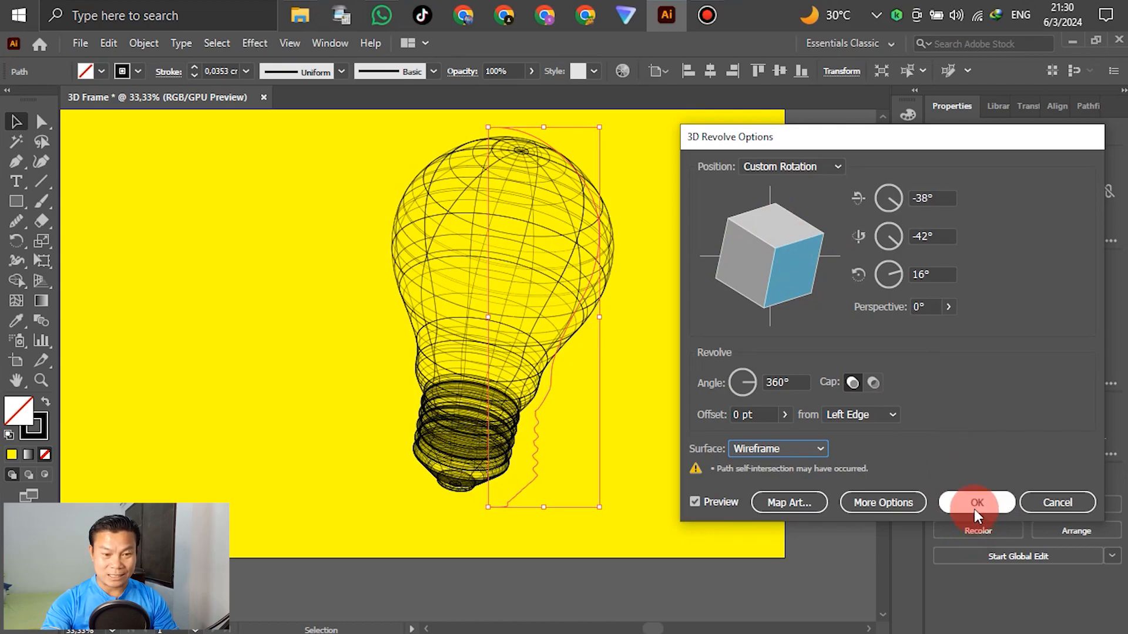
click(811, 390)
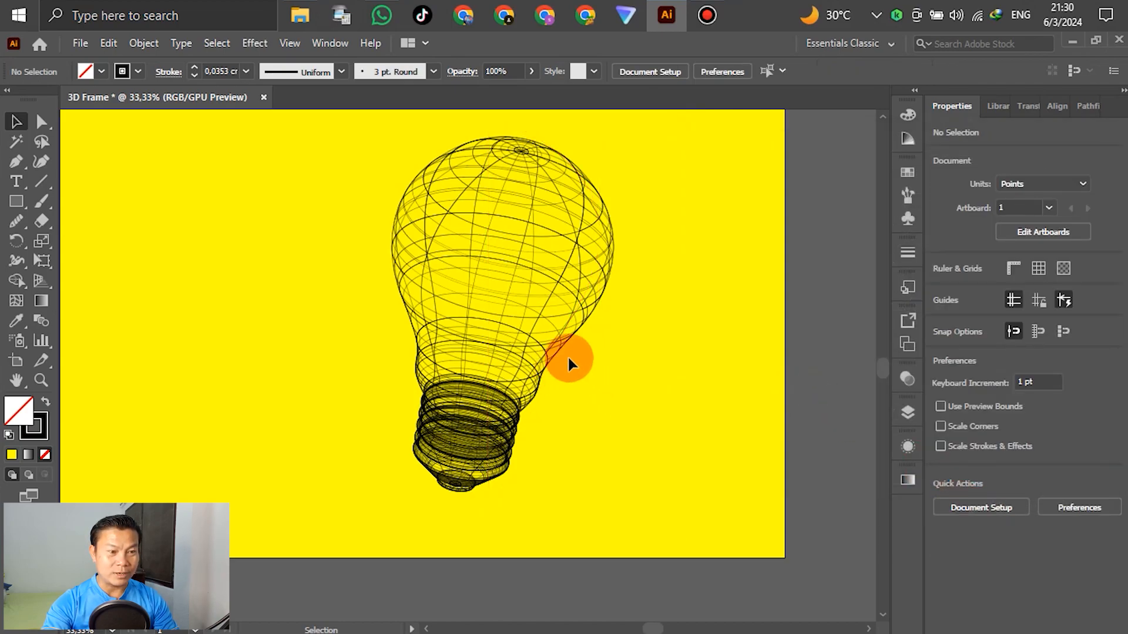
- Move the wireframe bulb horizontally about 332 pt to the left on the yellow background
scroll(552, 334, down, 1)
scroll(518, 305, up, 1)
drag(574, 333, 536, 386)
drag(573, 329, 572, 330)
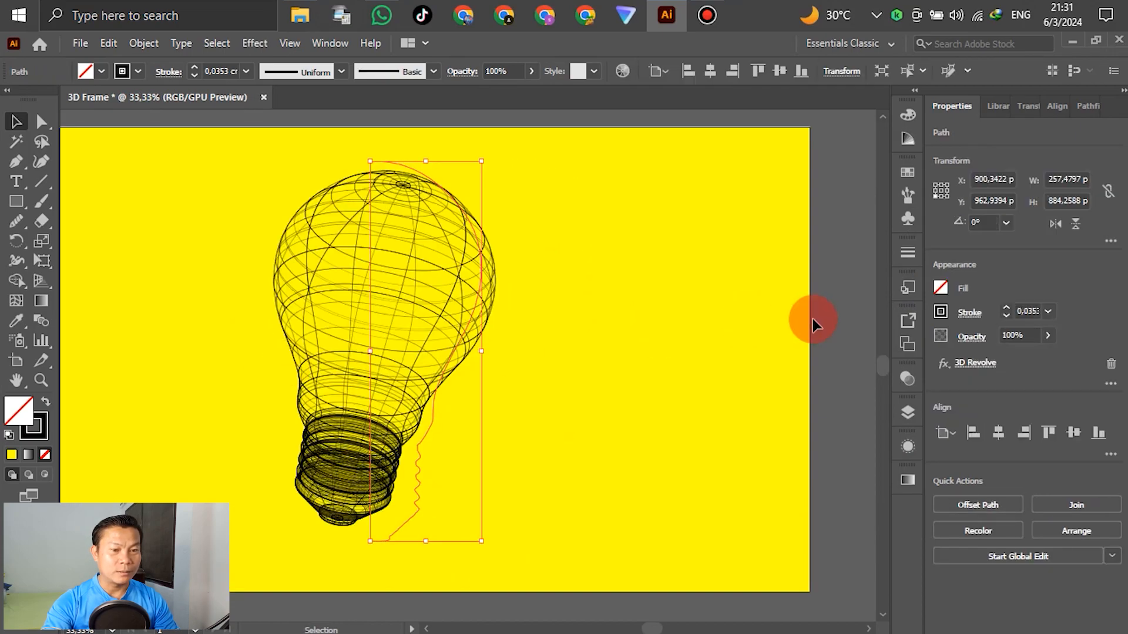
click(699, 319)
scroll(529, 331, down, 1)
scroll(549, 327, up, 2)
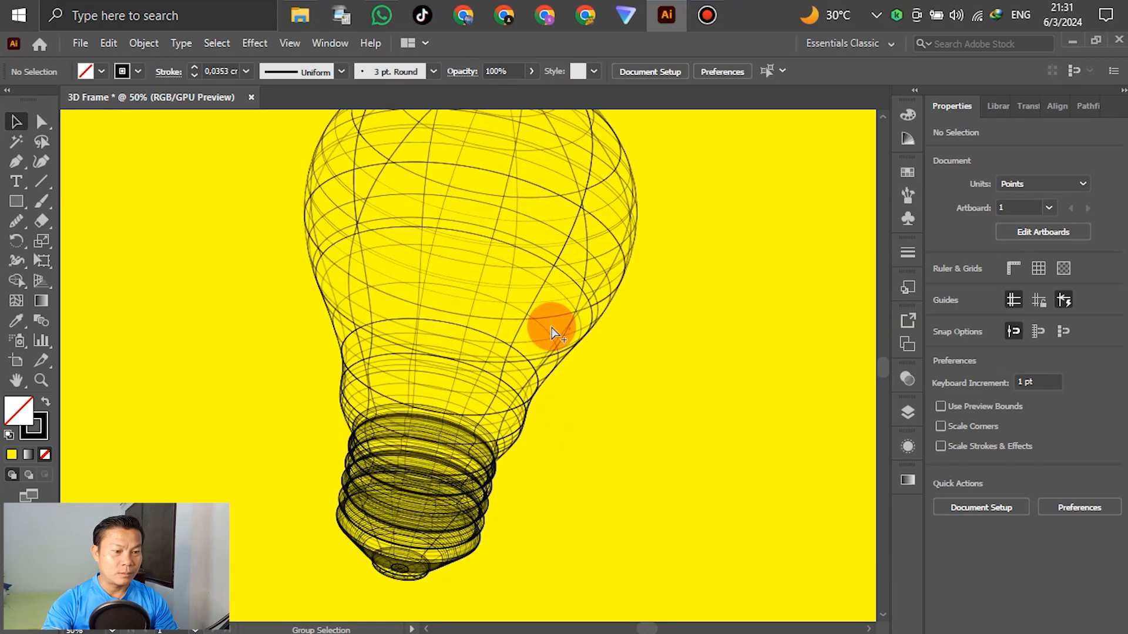
scroll(553, 329, up, 1)
scroll(555, 335, down, 1)
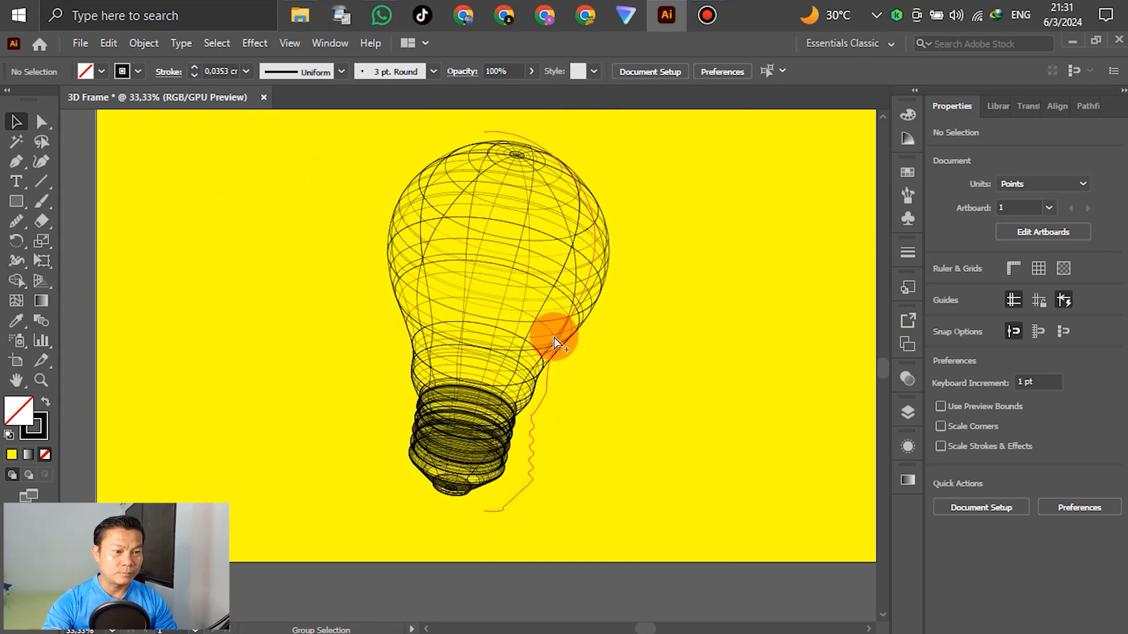
- Try stroke weights of 0,02 cm and 0,05 cm on the wireframe bulb, and settle on 0,01 cm
click(544, 404)
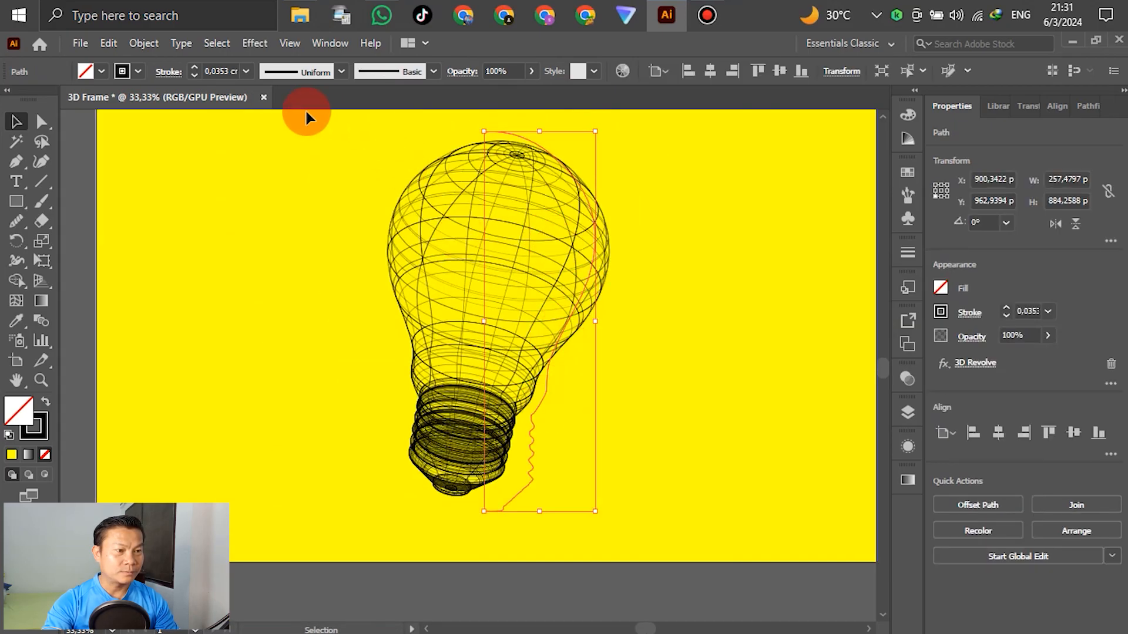
click(246, 71)
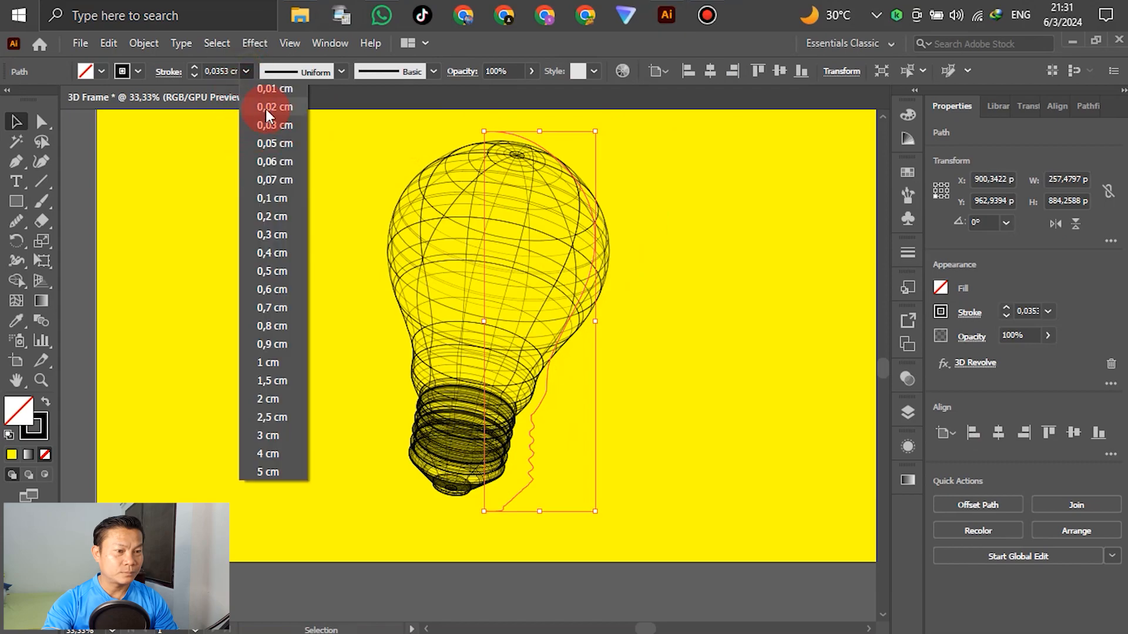
click(265, 107)
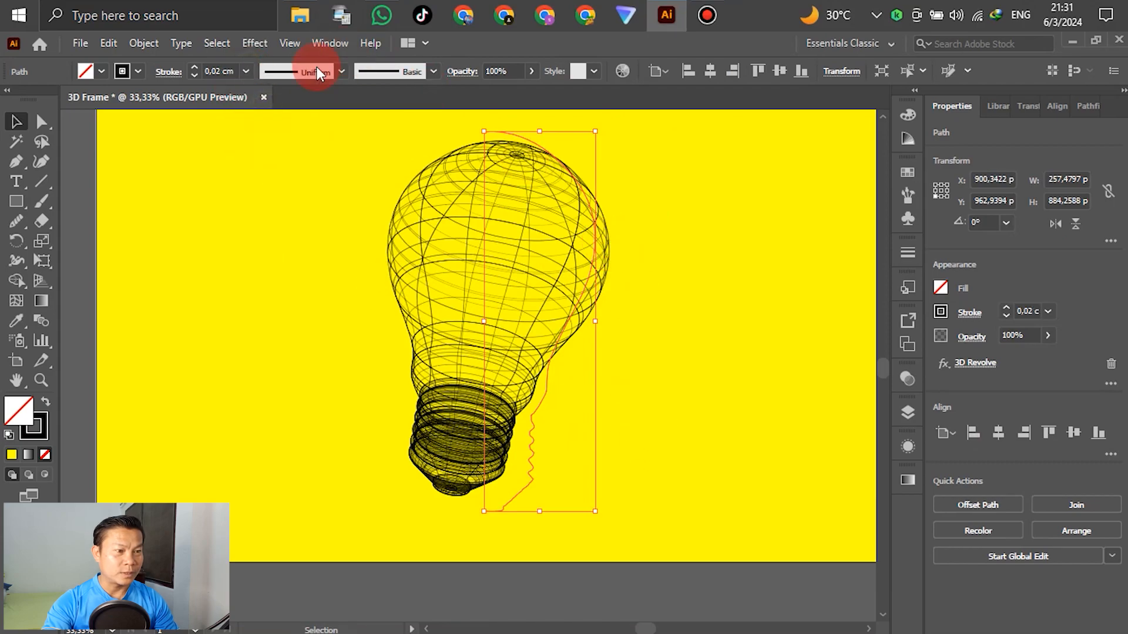
click(246, 71)
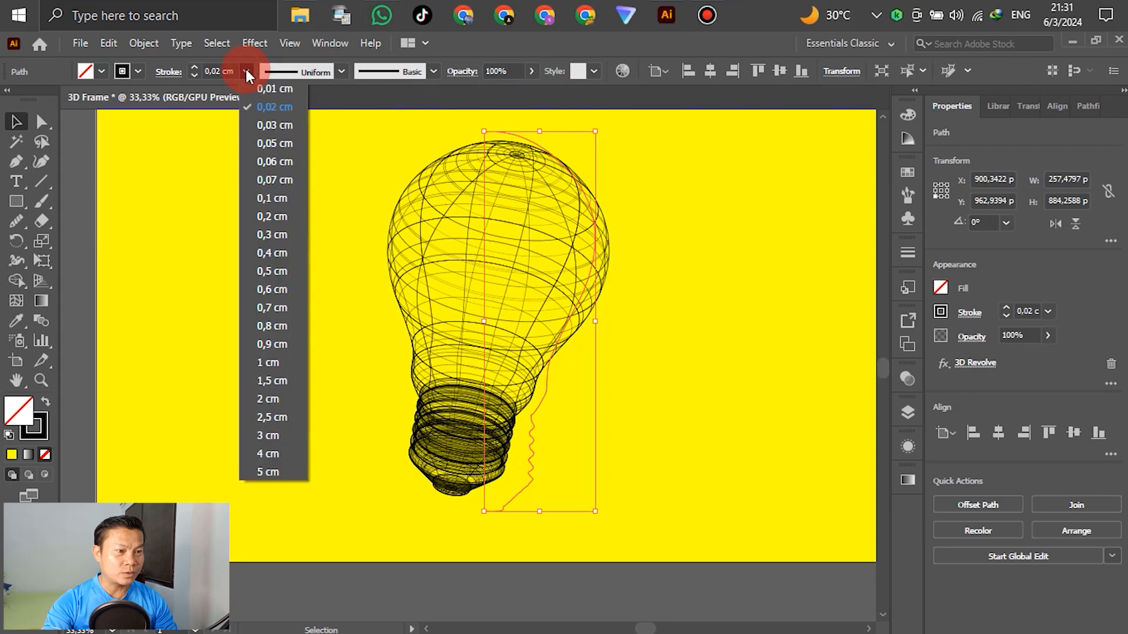
click(274, 144)
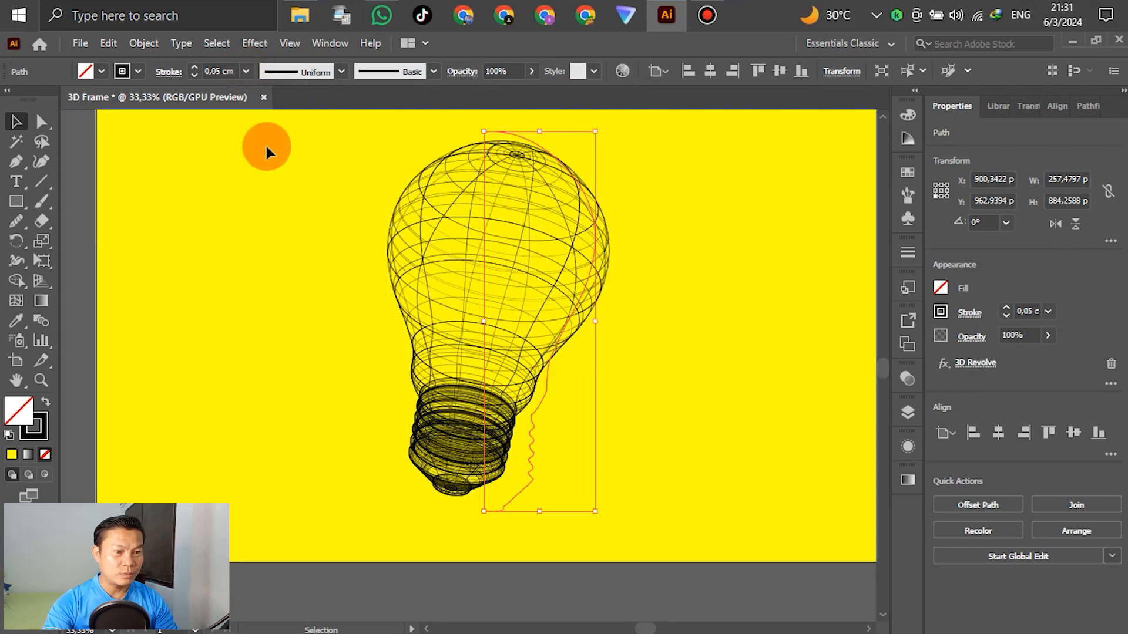
click(247, 72)
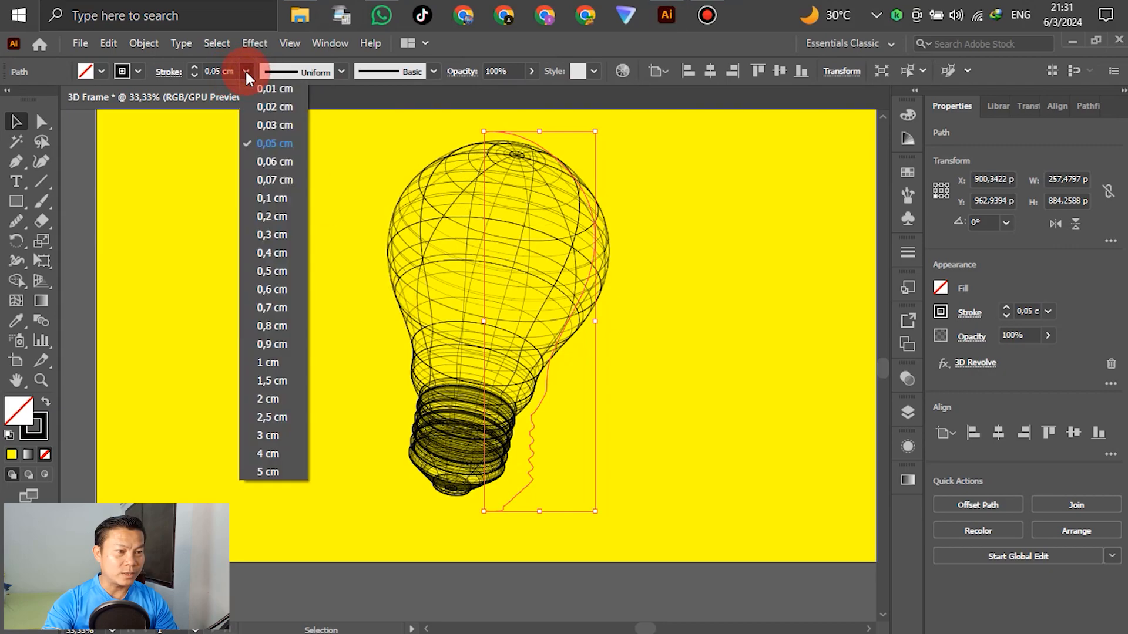
click(273, 90)
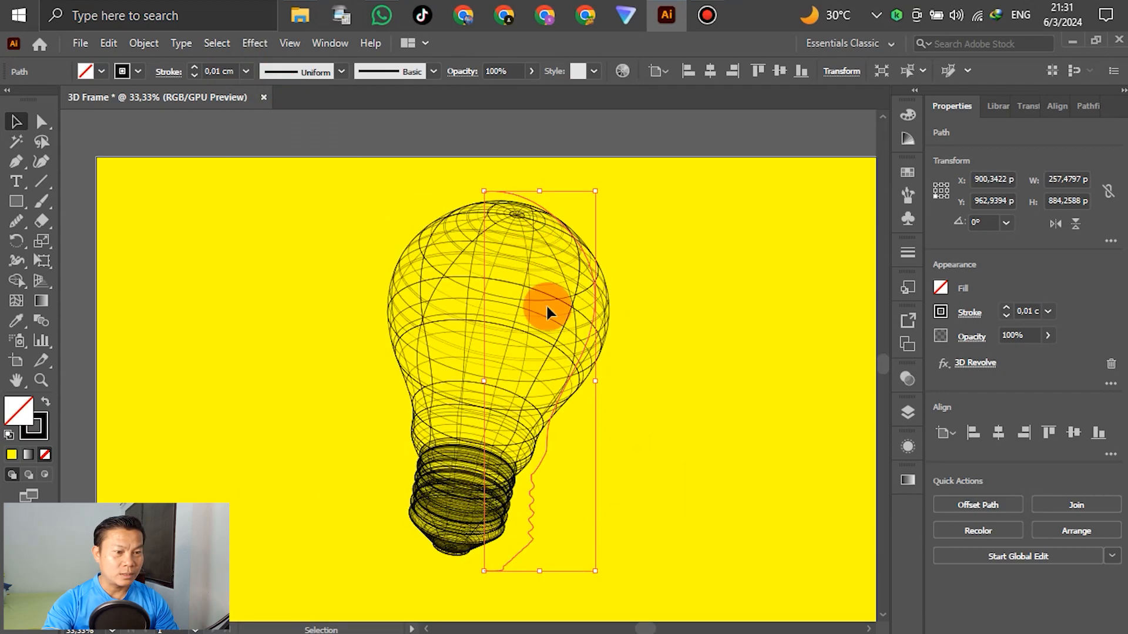
key(ctrl+1)
scroll(549, 252, down, 4)
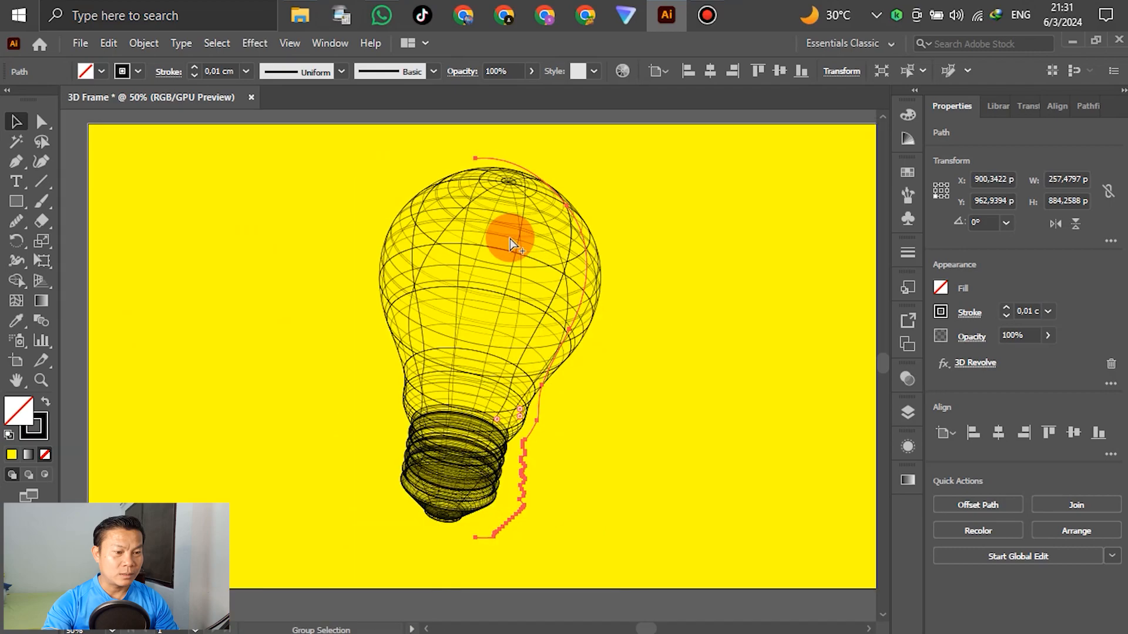
click(866, 457)
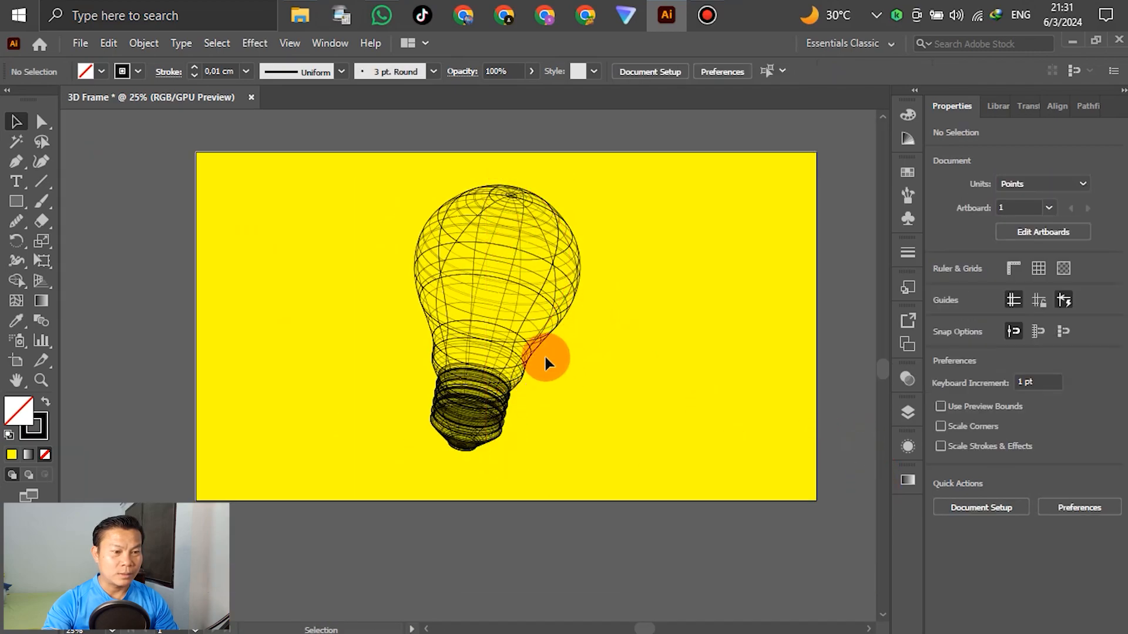
scroll(511, 284, up, 2)
scroll(474, 341, down, 2)
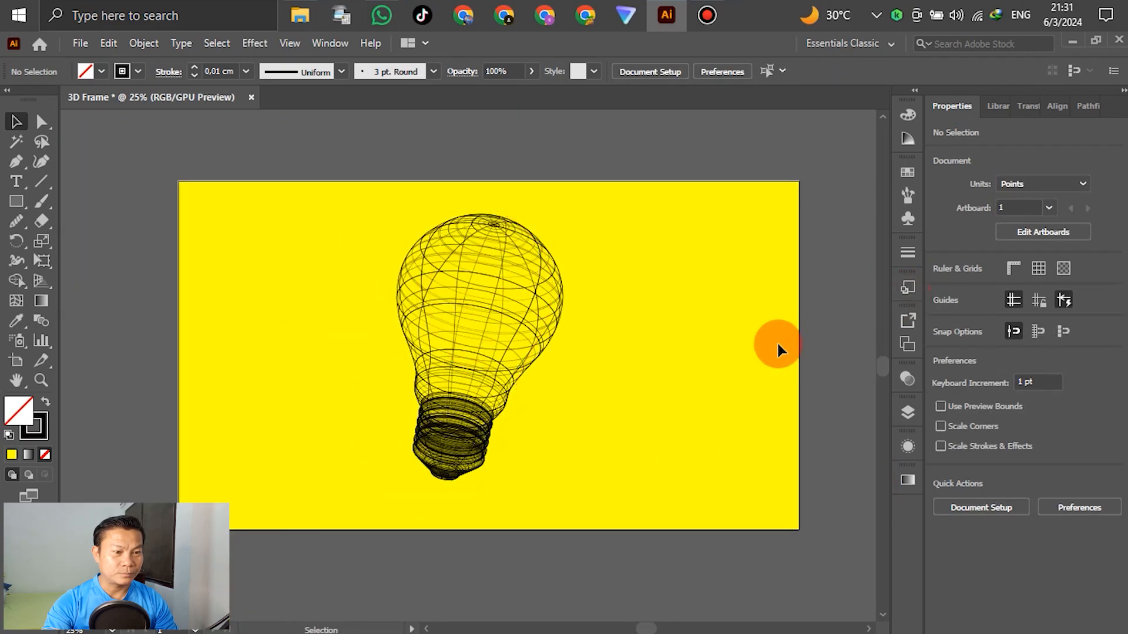
- Move the wireframe bulb about 352 pt right and 12 pt up, into the right half of the artboard, and deselect it
click(531, 400)
drag(516, 345, 675, 351)
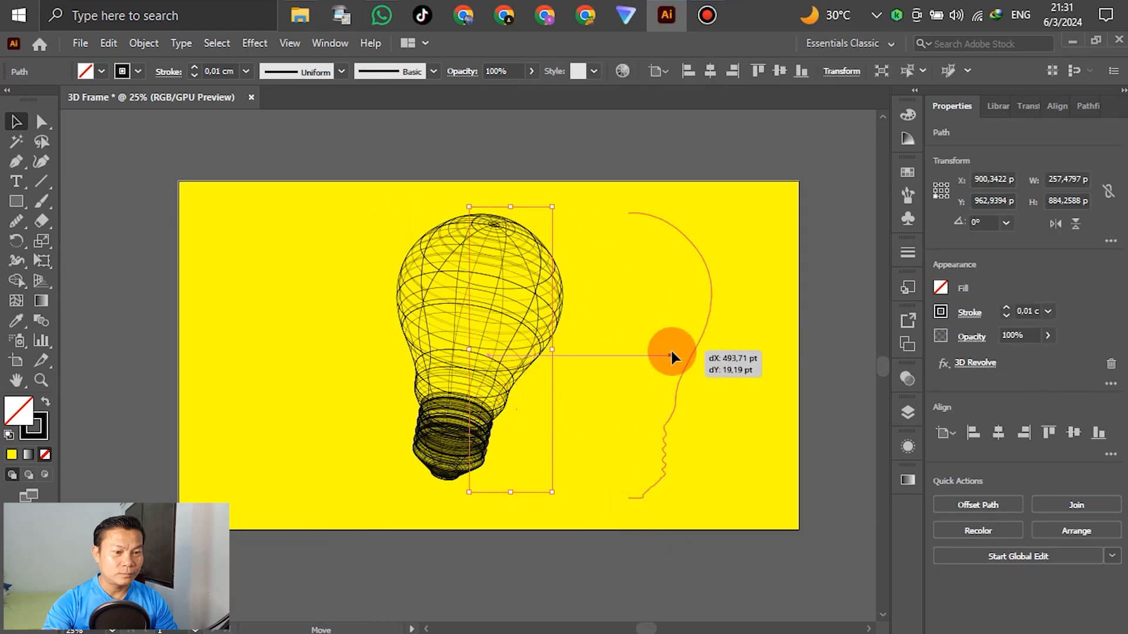
click(829, 295)
drag(685, 319, 611, 324)
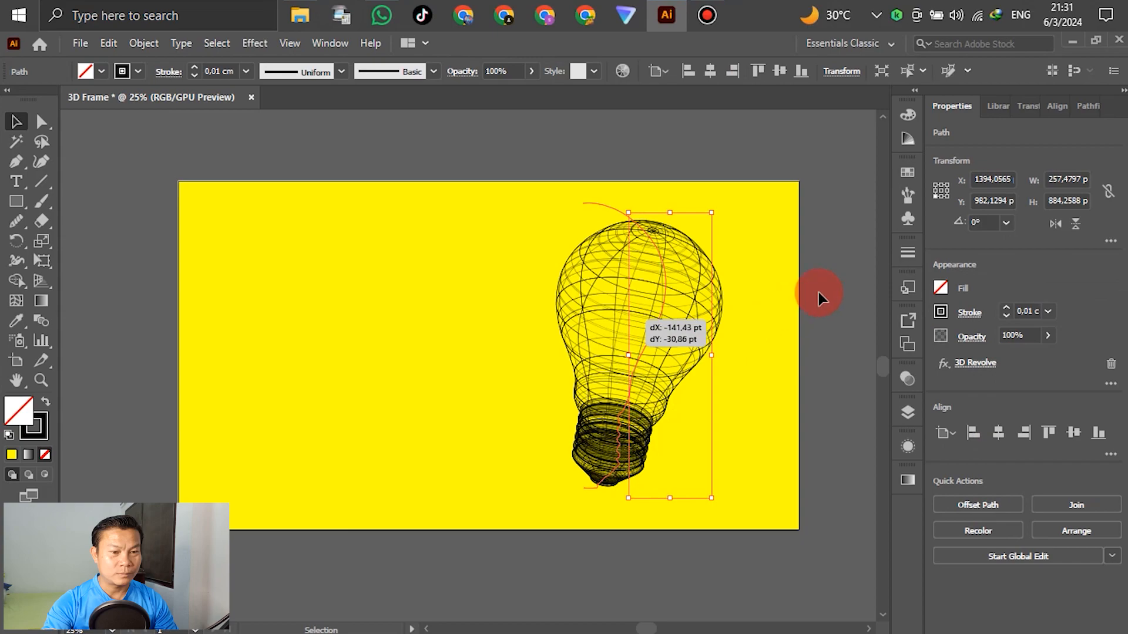
drag(819, 293, 808, 315)
click(757, 322)
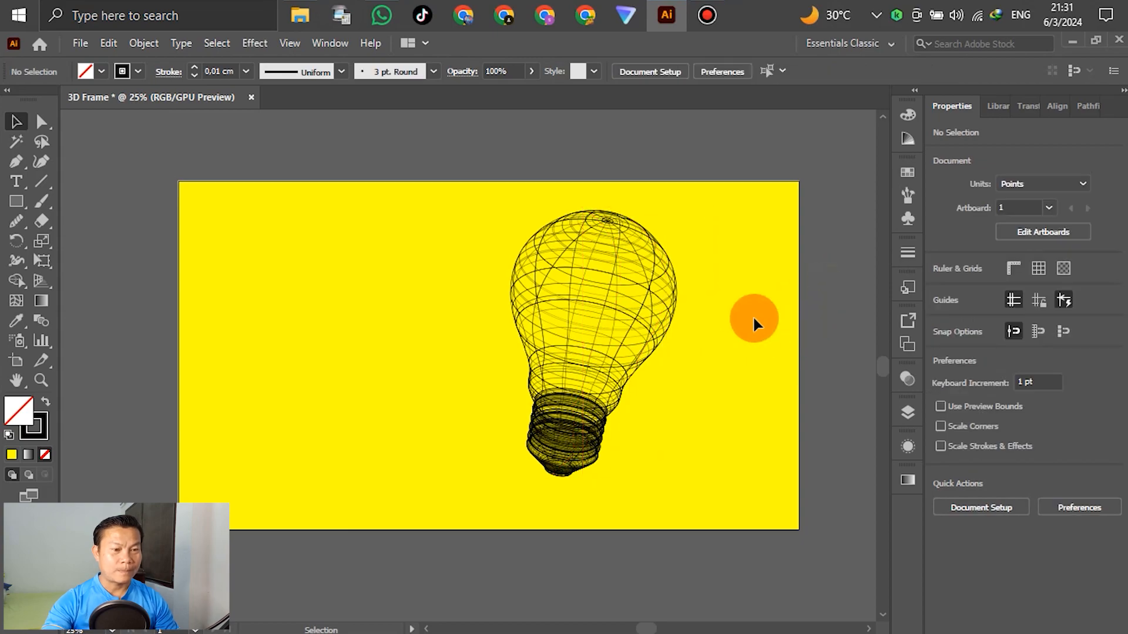